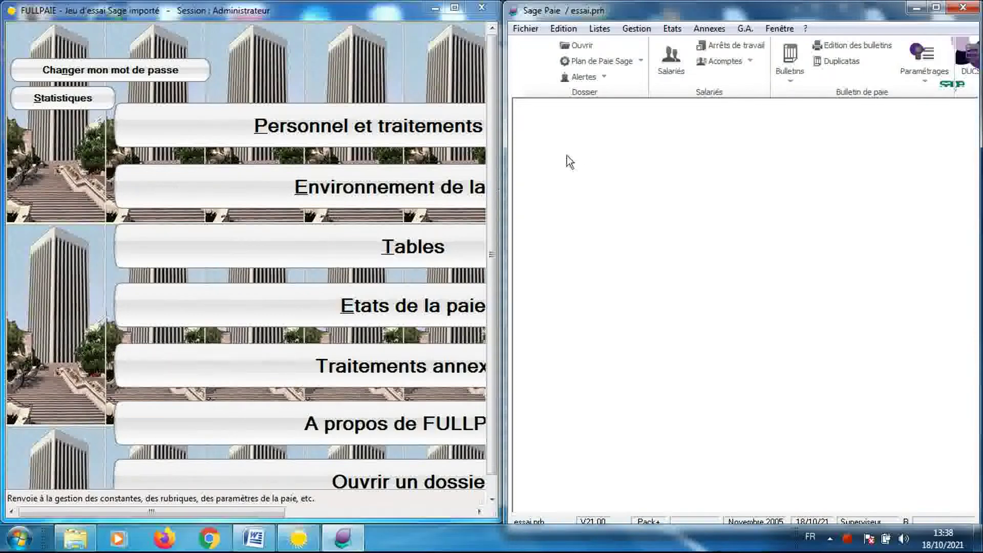
# Check the version information of Sage Paie & RH, closing the About window when done.
pyautogui.click(805, 29)
pyautogui.click(807, 185)
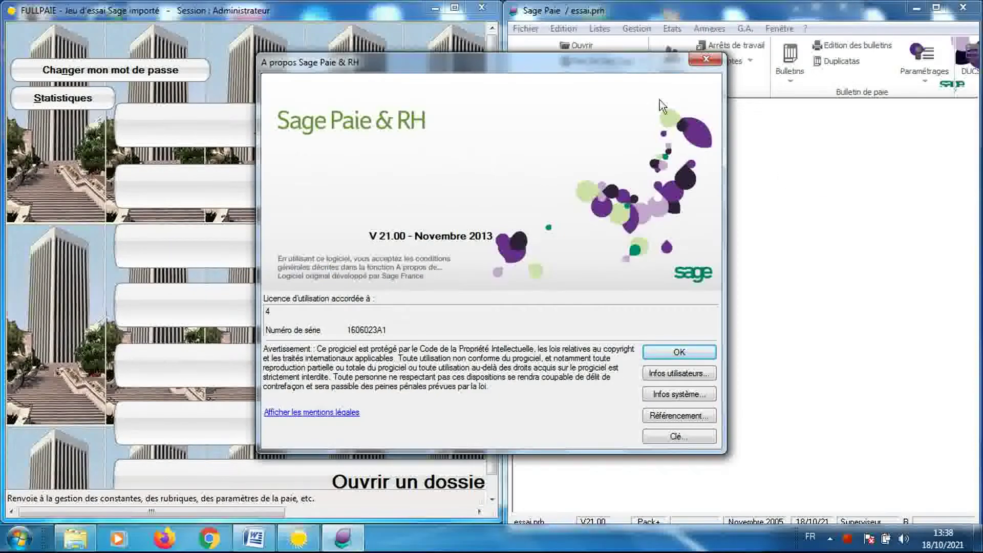
pyautogui.click(710, 62)
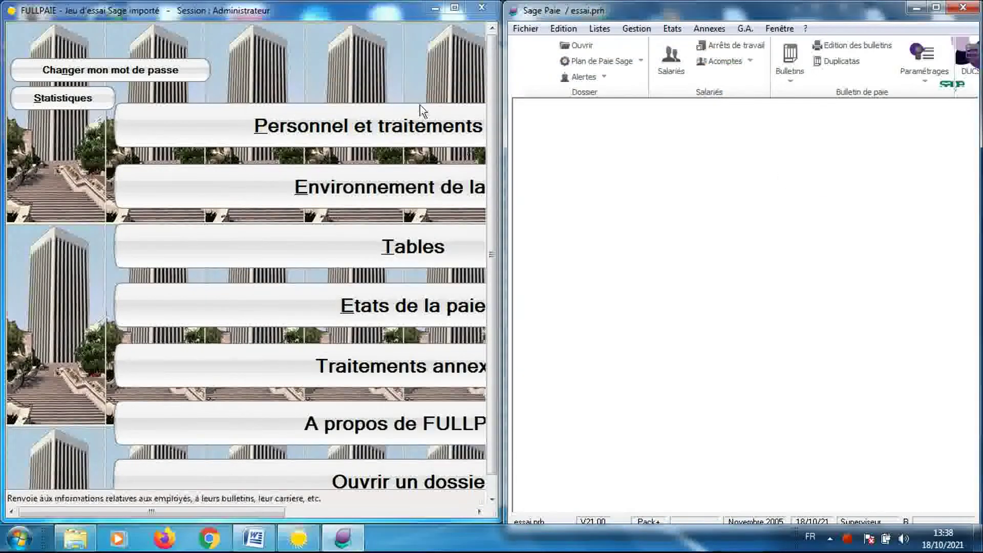
pyautogui.click(376, 85)
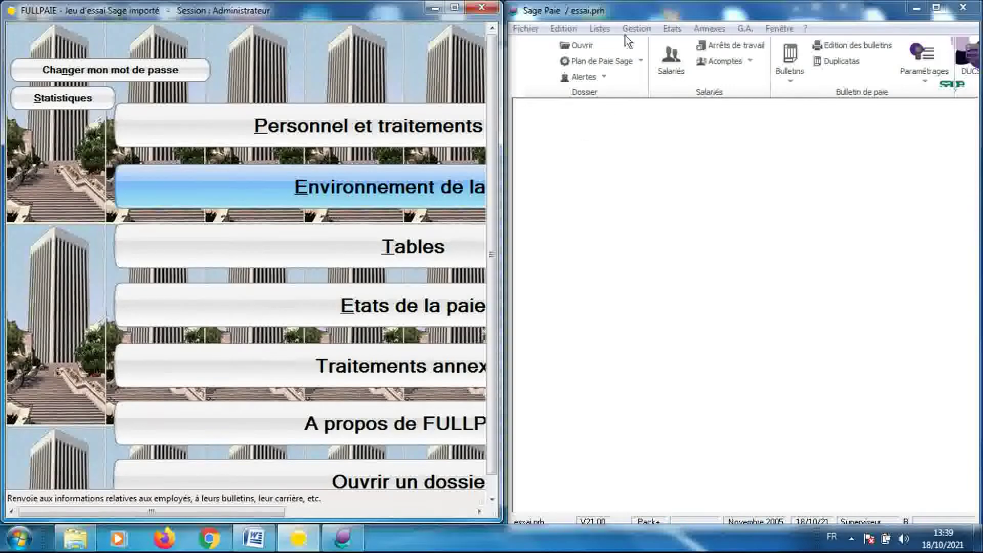
# Open the list of rubriques in Sage Paie and reposition its window so the rubrique columns are in view.
pyautogui.click(600, 29)
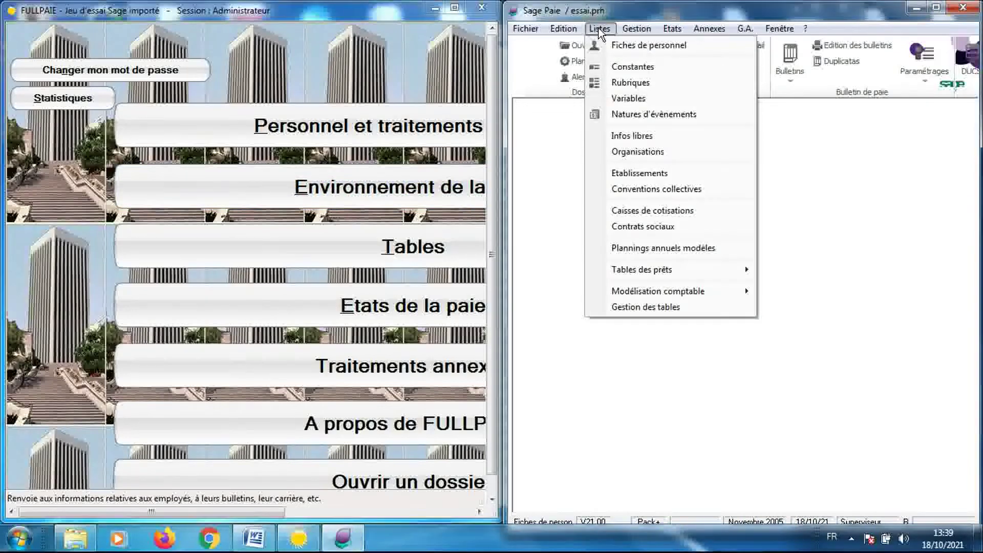
pyautogui.click(617, 83)
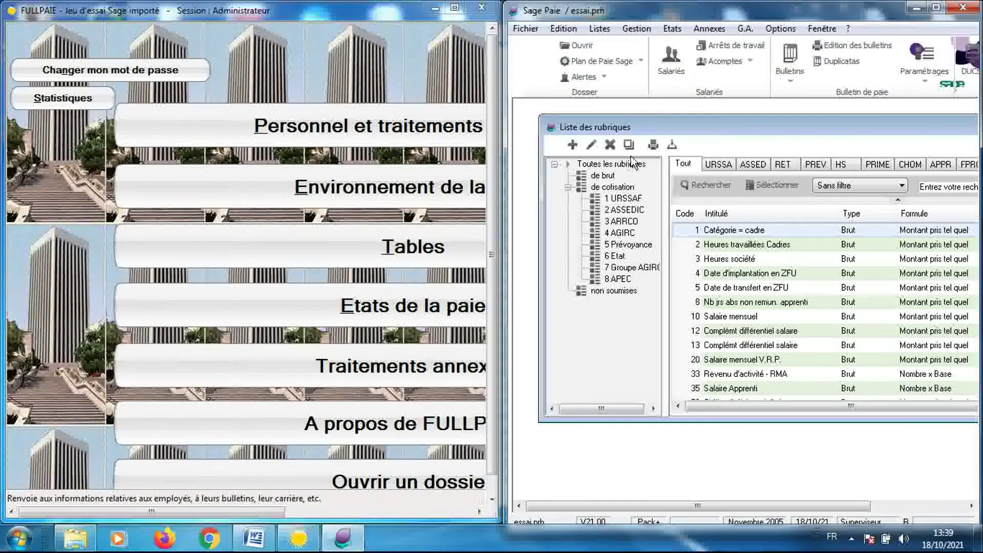
pyautogui.moveTo(672, 128); pyautogui.dragTo(535, 100)
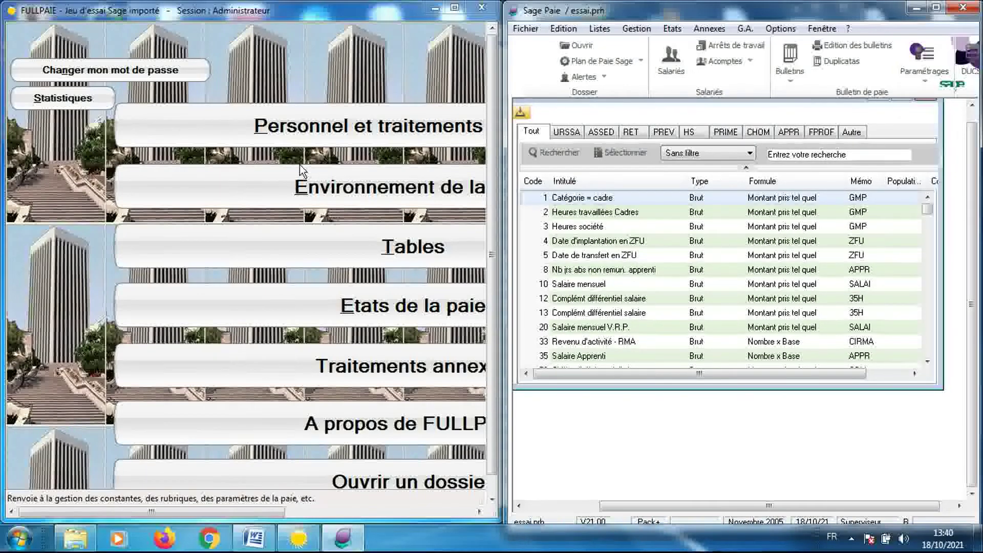
# Switch to FULLPAIE, open the payroll rubriques maintenance and display rubrique 4, Date d'implantation en ZFU.
pyautogui.click(291, 185)
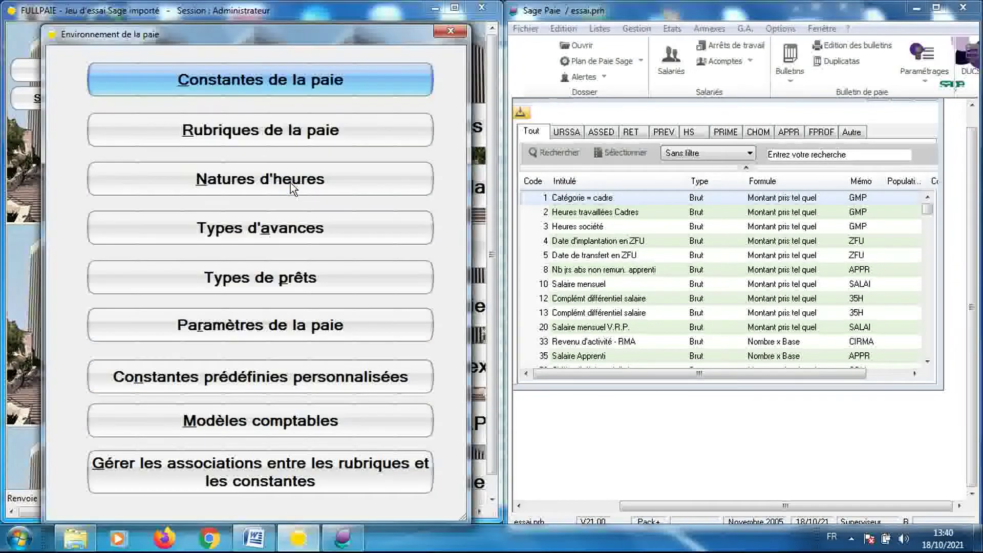
pyautogui.click(281, 134)
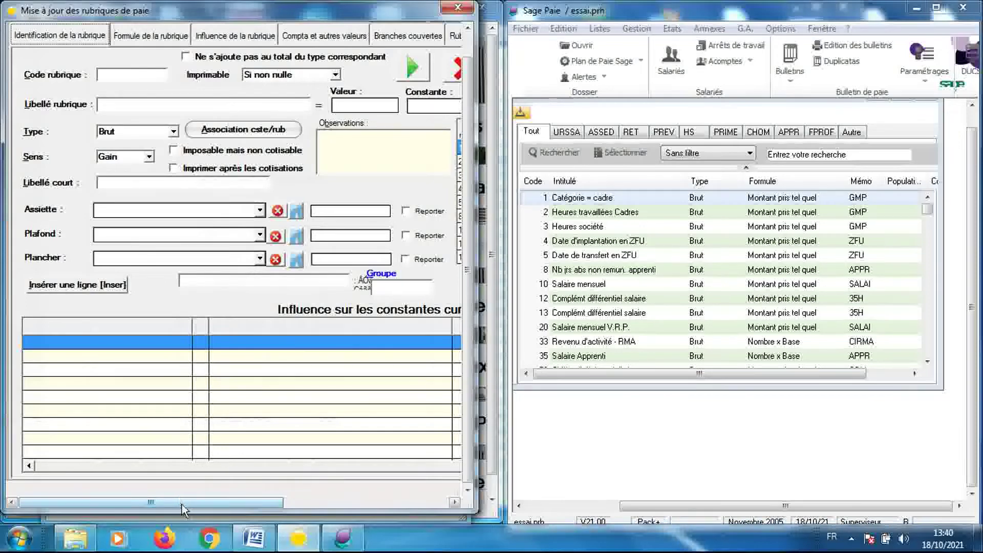
pyautogui.moveTo(183, 504); pyautogui.dragTo(308, 514)
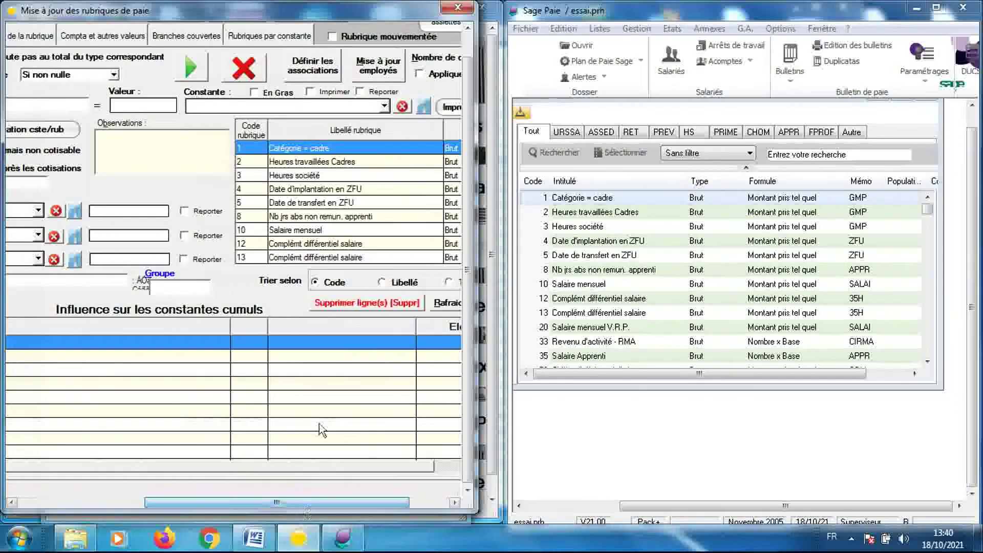
pyautogui.click(301, 195)
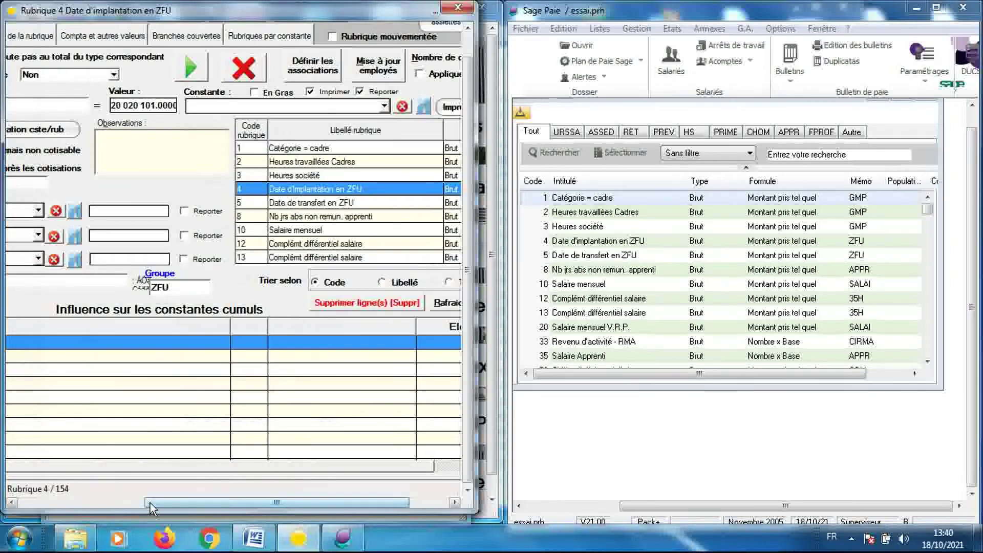
pyautogui.moveTo(149, 502); pyautogui.dragTo(20, 515)
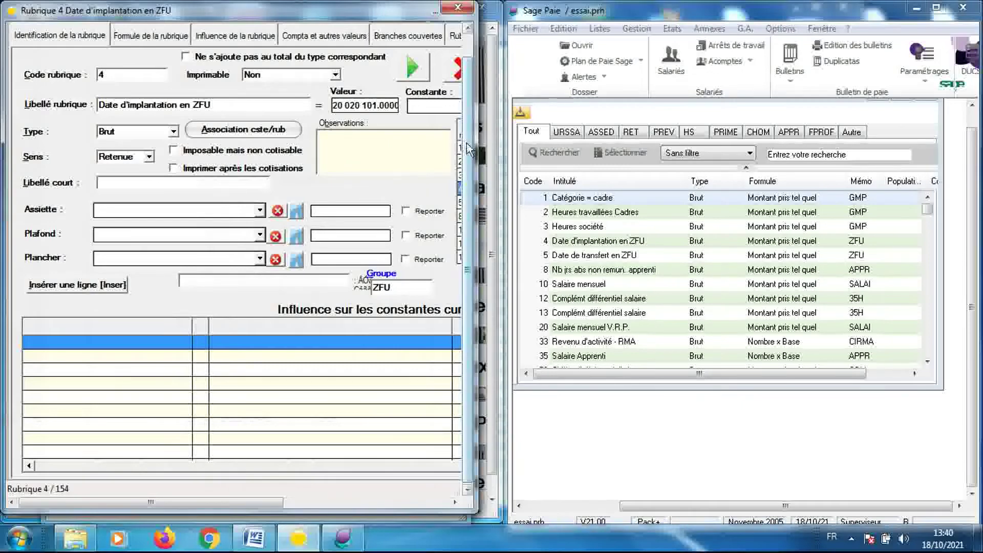
pyautogui.moveTo(469, 151); pyautogui.dragTo(472, 92)
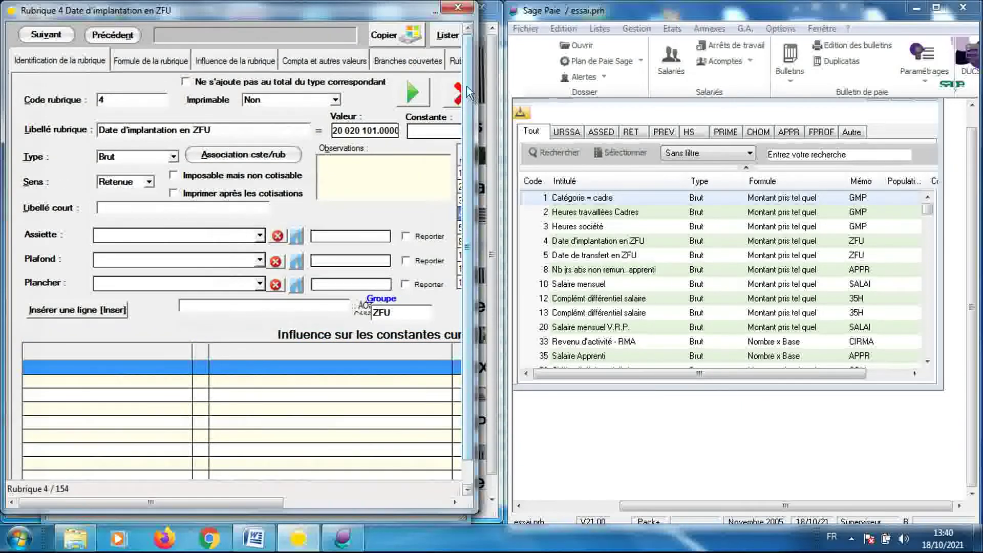
# Open the FULLPAIE list of rubriques and arrange it beside the Sage Paie list, extending the Sage list's height to show more rows.
pyautogui.click(449, 45)
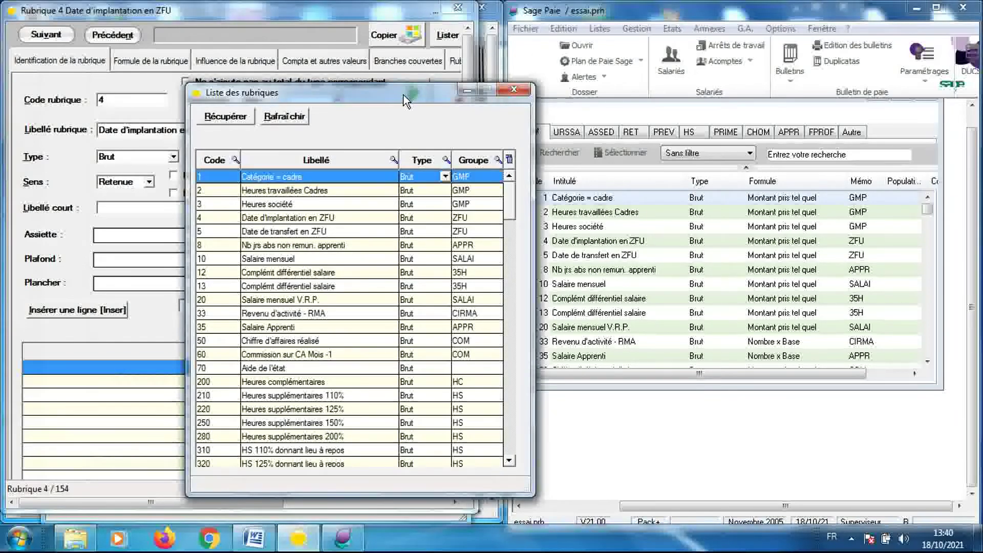
pyautogui.moveTo(403, 95); pyautogui.dragTo(384, 110)
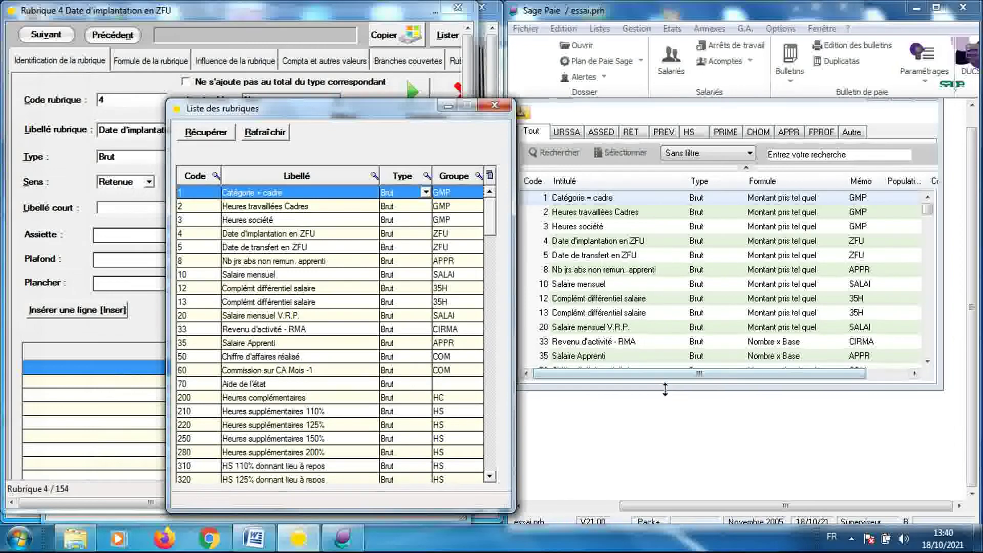
pyautogui.moveTo(665, 389); pyautogui.dragTo(667, 499)
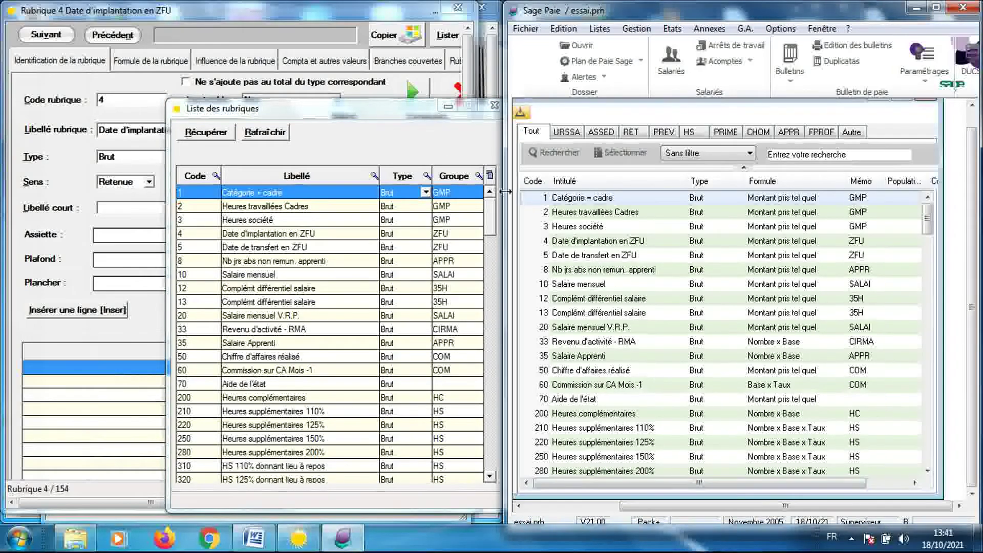
pyautogui.moveTo(410, 108); pyautogui.dragTo(413, 113)
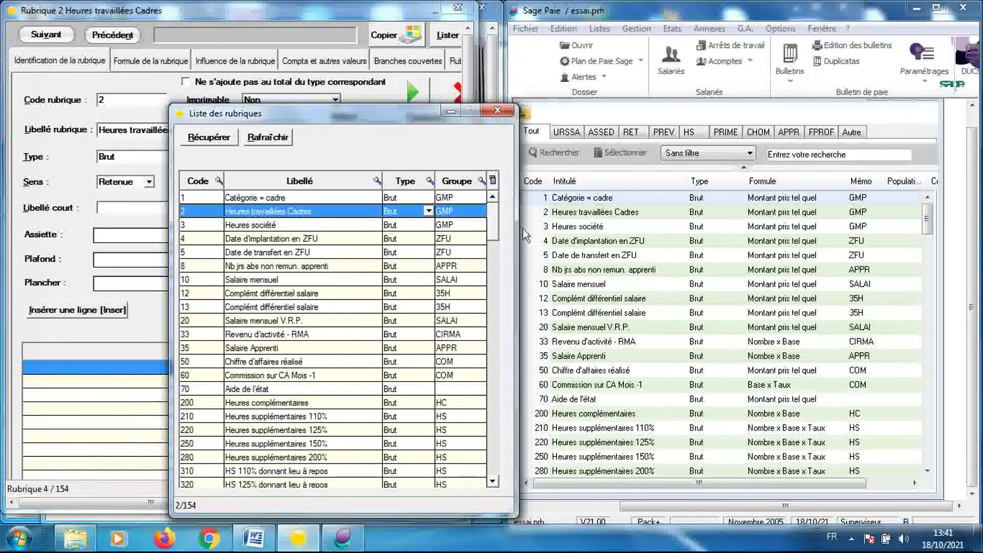
# Compare rubriques 2 to 5 between the Sage Paie and FULLPAIE lists, selecting the matching rows.
pyautogui.click(578, 216)
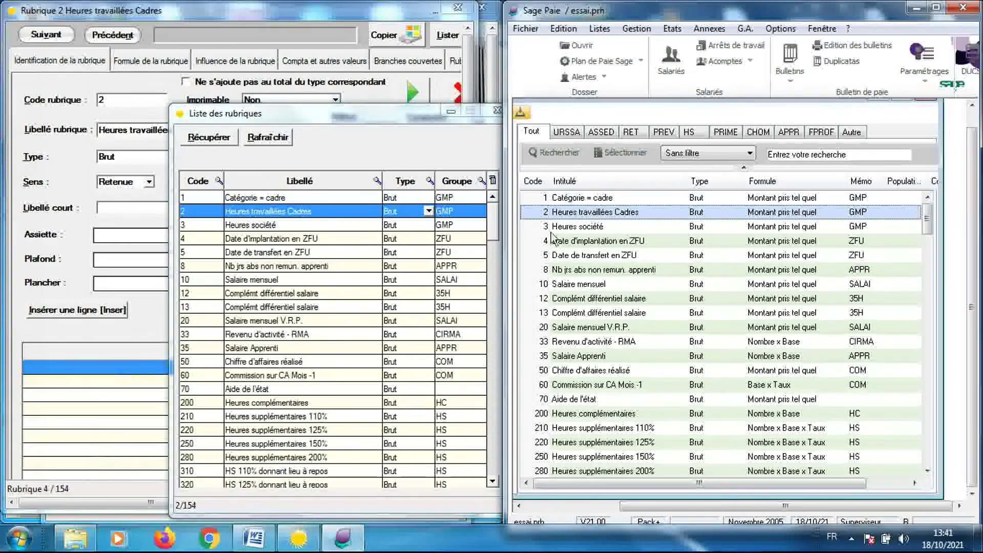
pyautogui.click(594, 228)
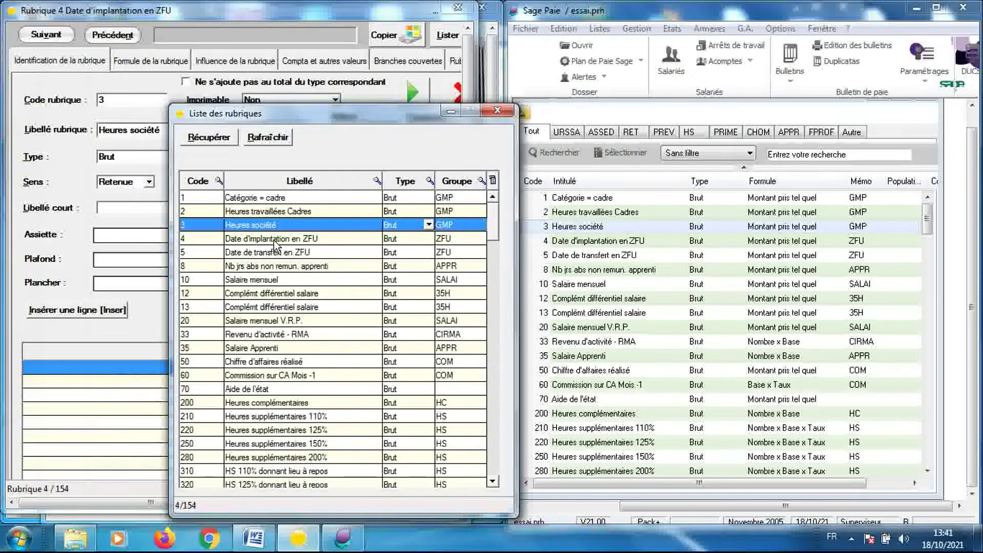
pyautogui.click(558, 242)
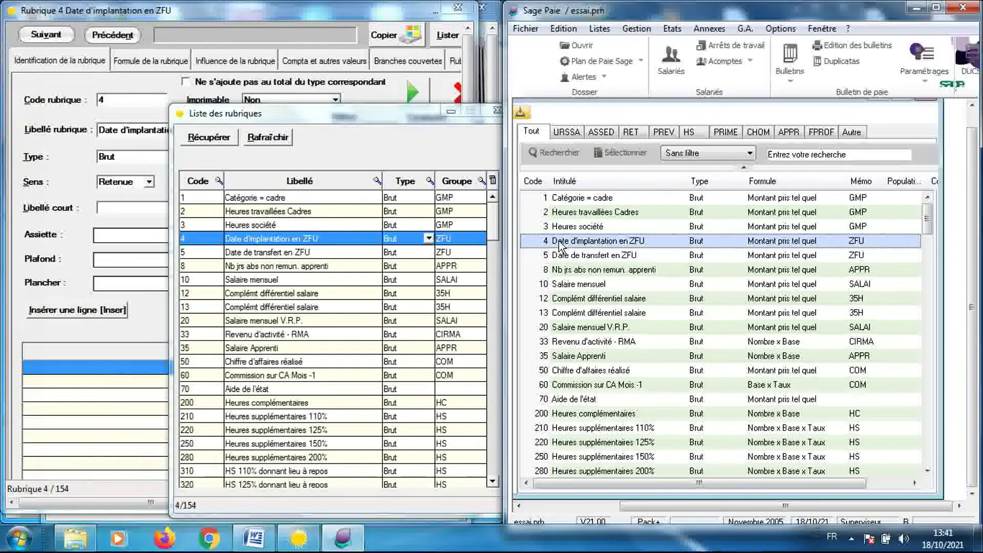
pyautogui.click(560, 257)
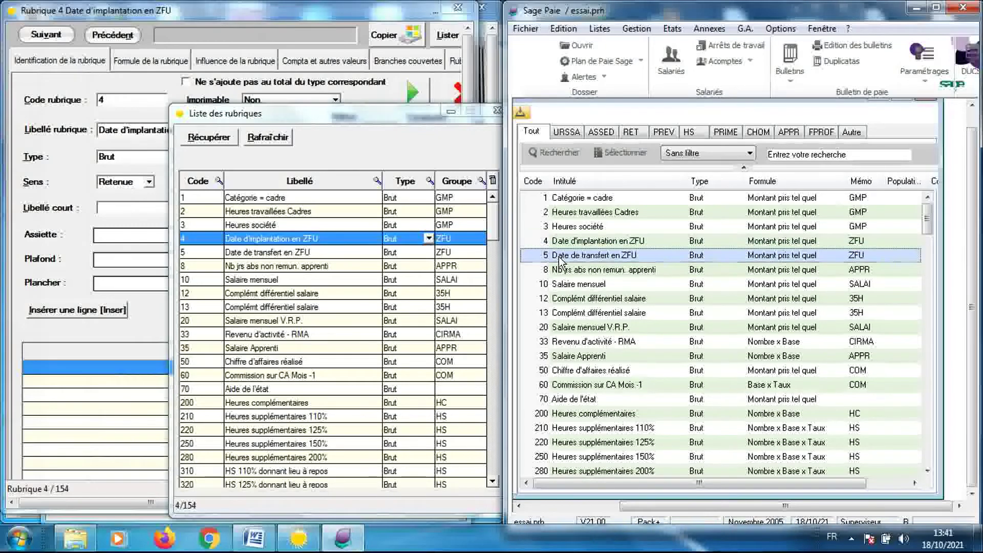
pyautogui.click(307, 263)
pyautogui.click(305, 254)
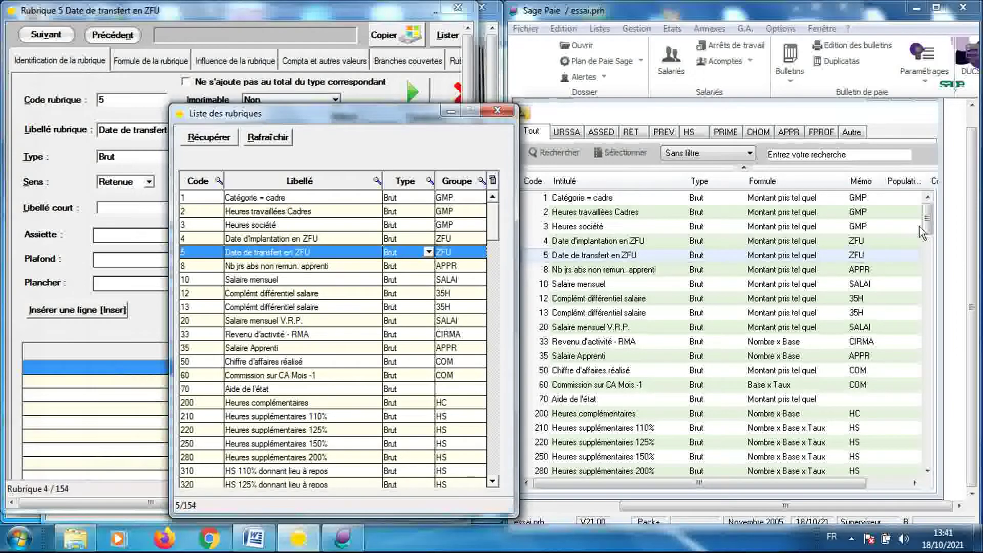
# Compare the last rubrique, 9915 Montant total saisi, at the end of both the Sage Paie and FULLPAIE lists.
pyautogui.moveTo(927, 220); pyautogui.dragTo(935, 456)
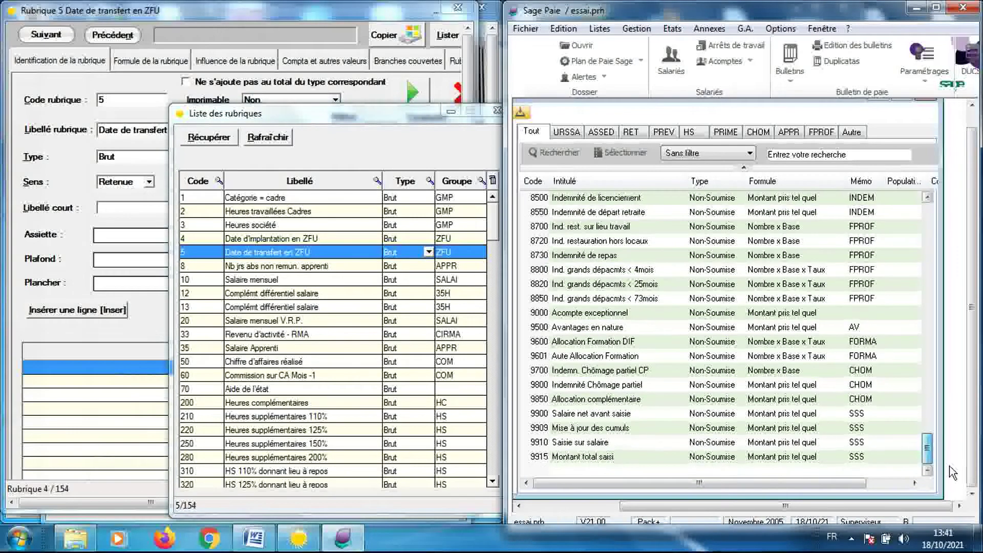
pyautogui.click(608, 461)
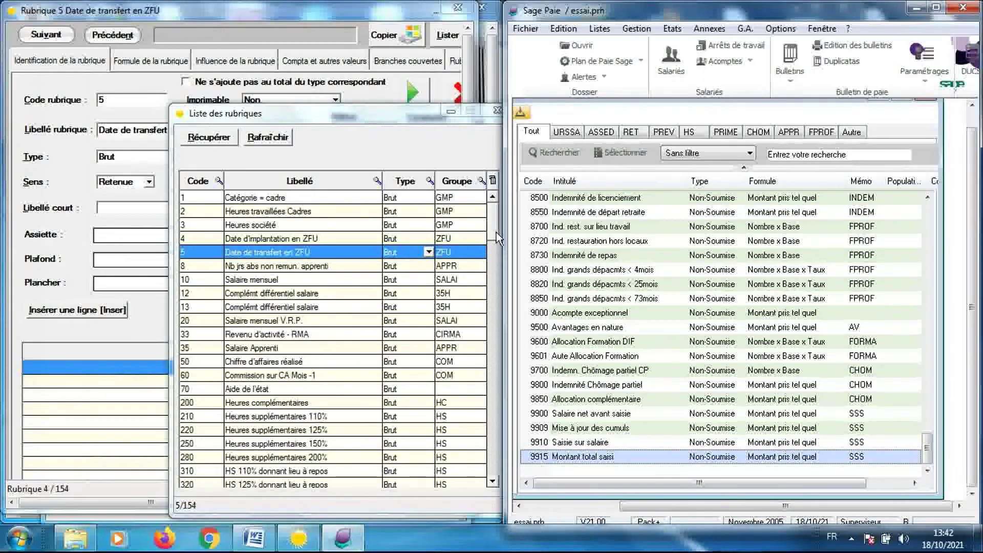
pyautogui.moveTo(496, 232); pyautogui.dragTo(517, 475)
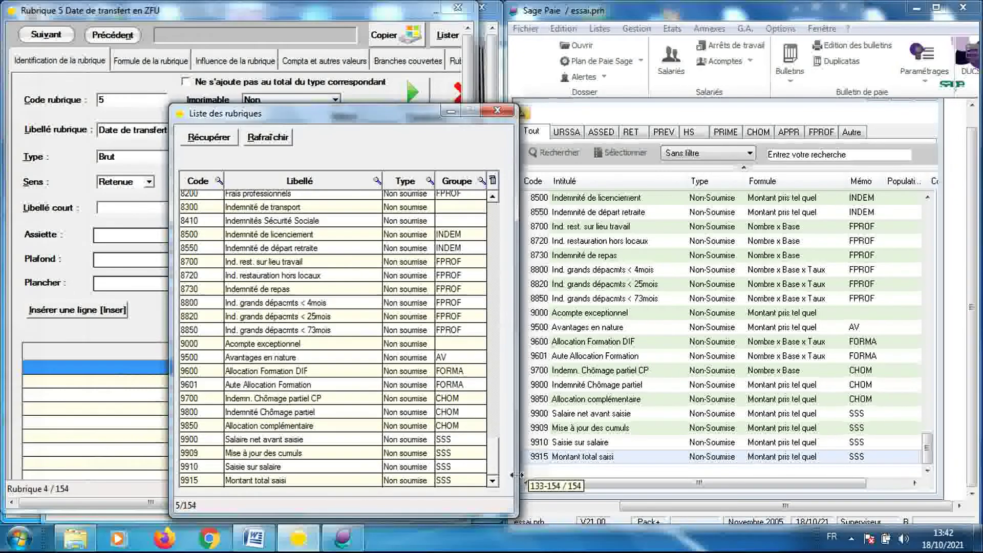
pyautogui.click(346, 478)
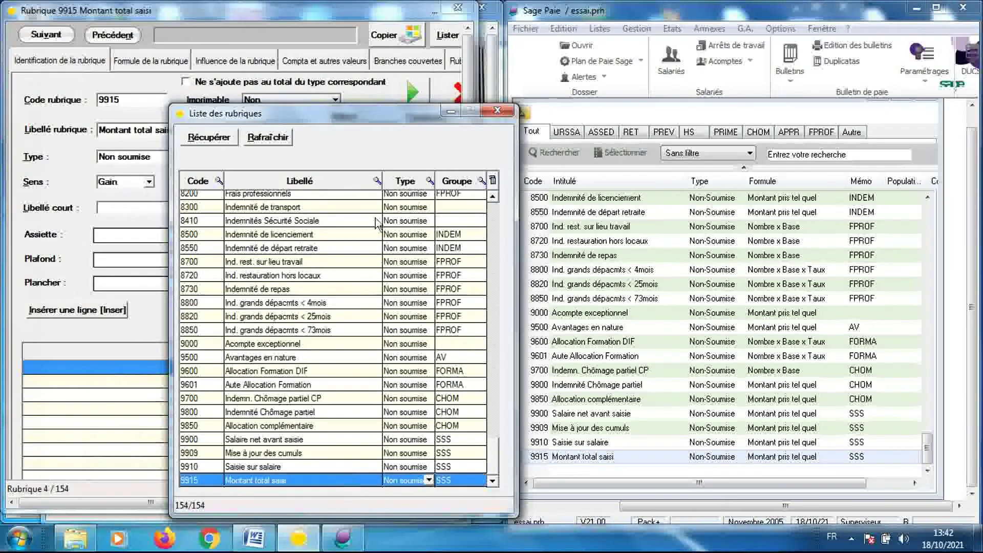
pyautogui.moveTo(402, 118); pyautogui.dragTo(408, 92)
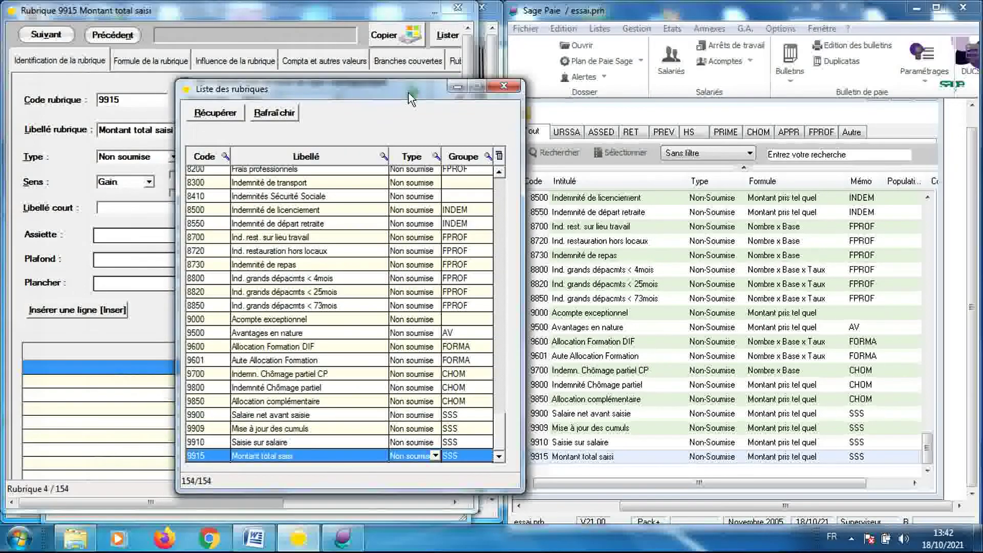
# Compare rubriques 9910 Saisie sur salaire, 9909 Mise à jour des cumuls and 9900 Salaire net avant saisie in both lists.
pyautogui.click(558, 443)
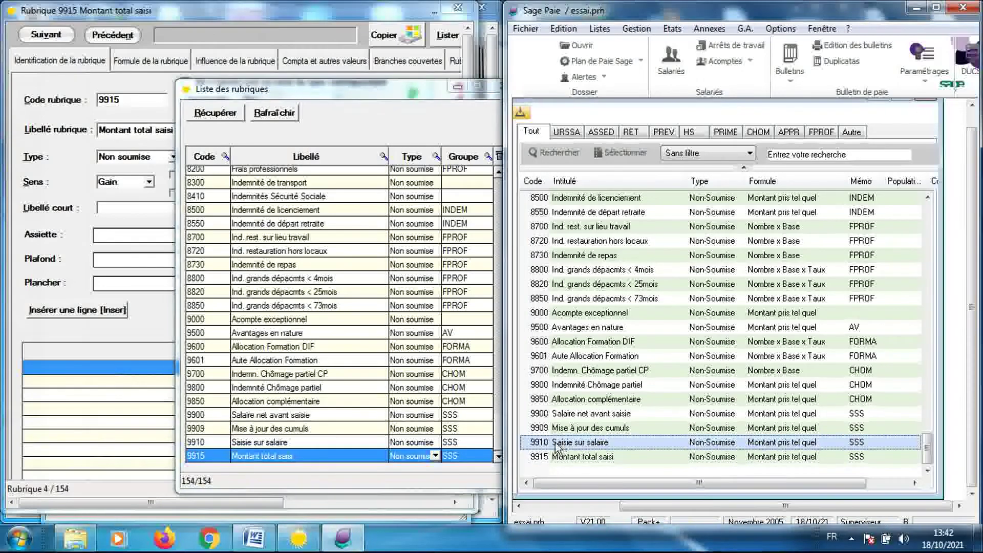
pyautogui.click(287, 443)
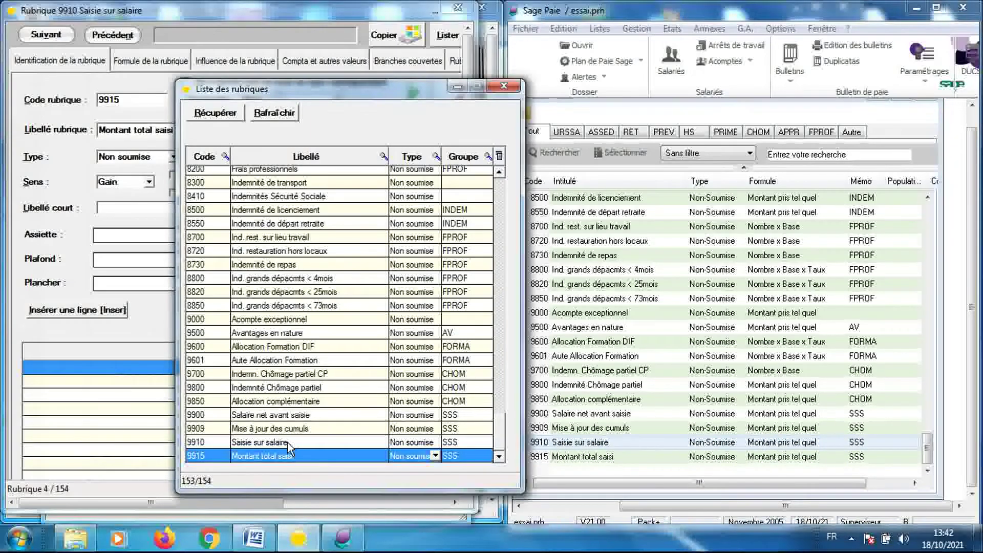
pyautogui.click(287, 442)
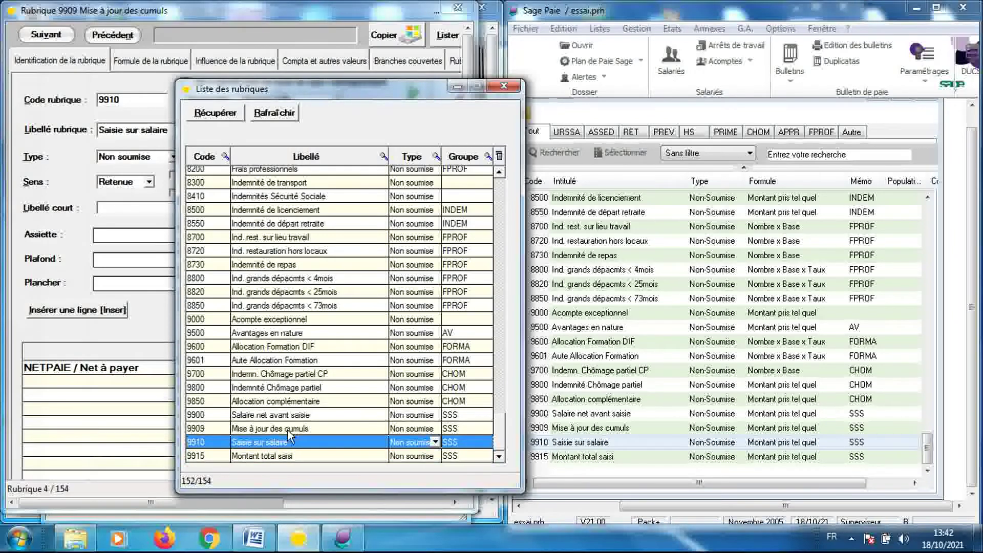
pyautogui.click(288, 429)
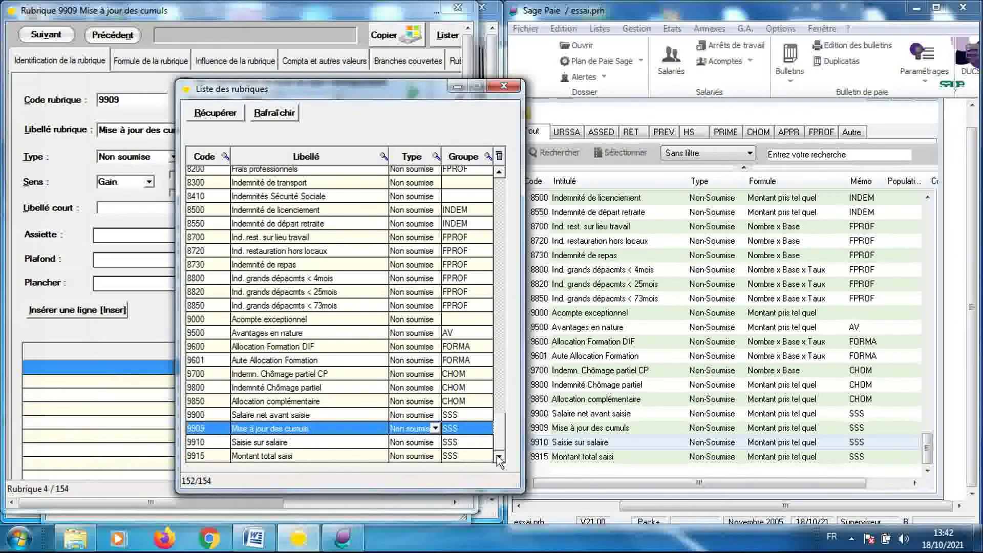
pyautogui.click(567, 430)
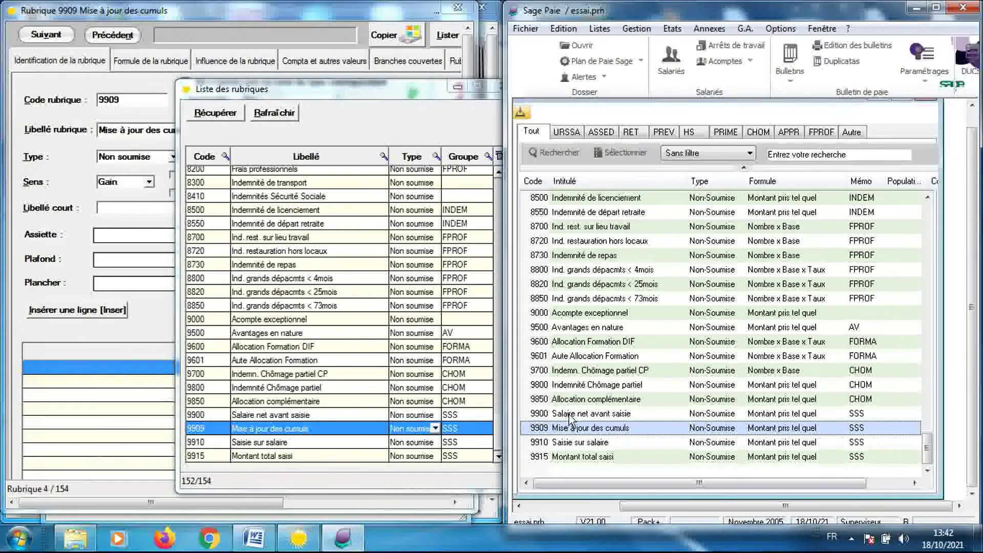
pyautogui.click(570, 414)
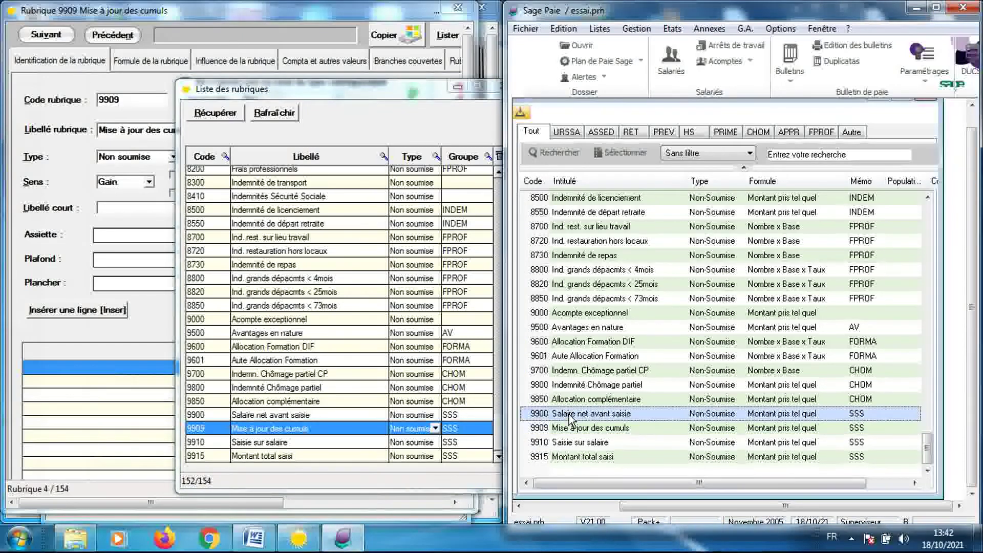
pyautogui.click(318, 418)
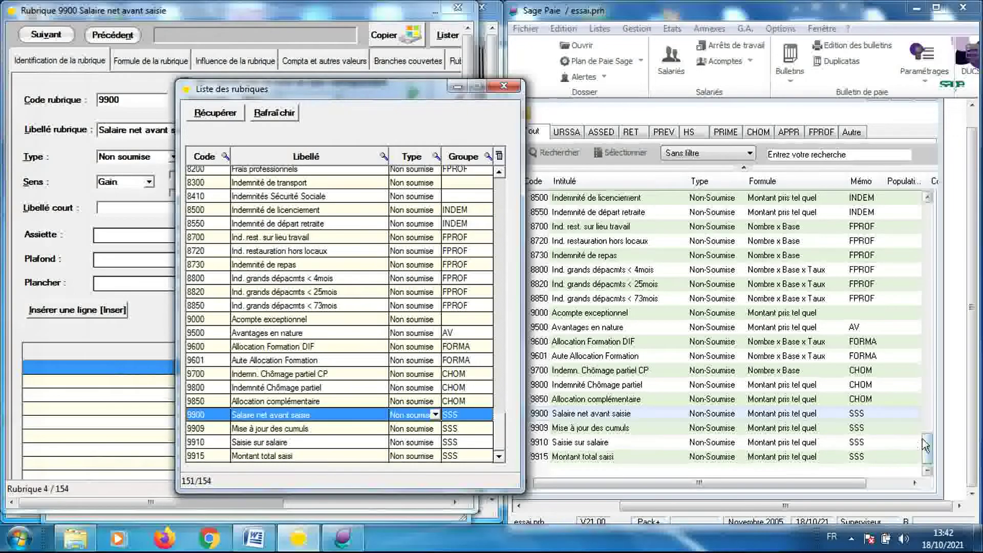
# Open rubrique 10 Salaire mensuel from the Sage Paie list and place its window fully in view.
pyautogui.moveTo(925, 446); pyautogui.dragTo(928, 214)
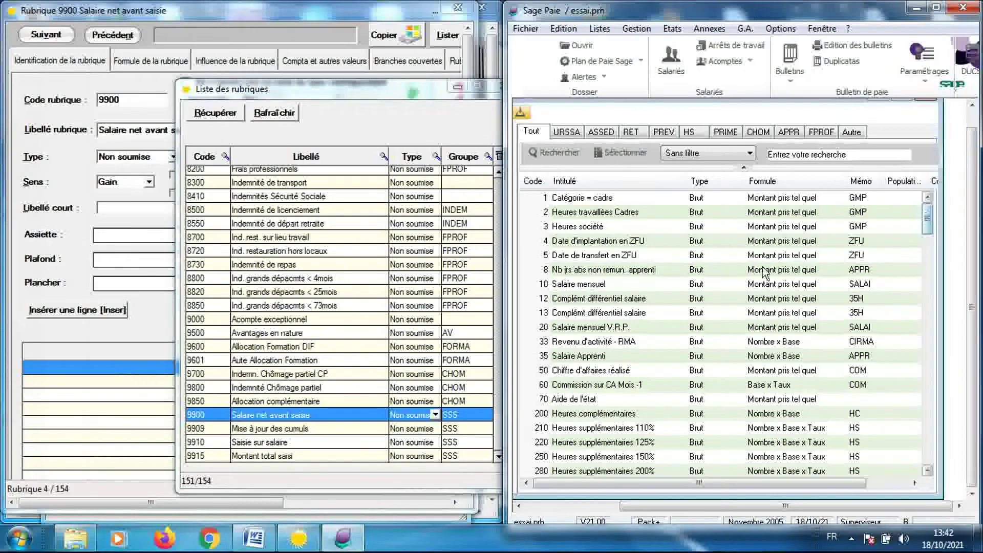
pyautogui.click(637, 286)
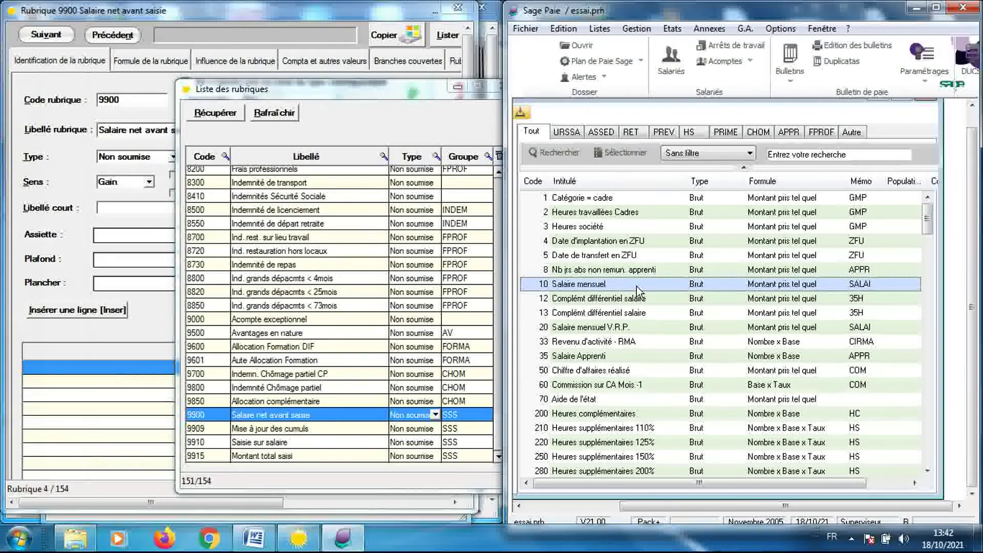
pyautogui.doubleClick(638, 290)
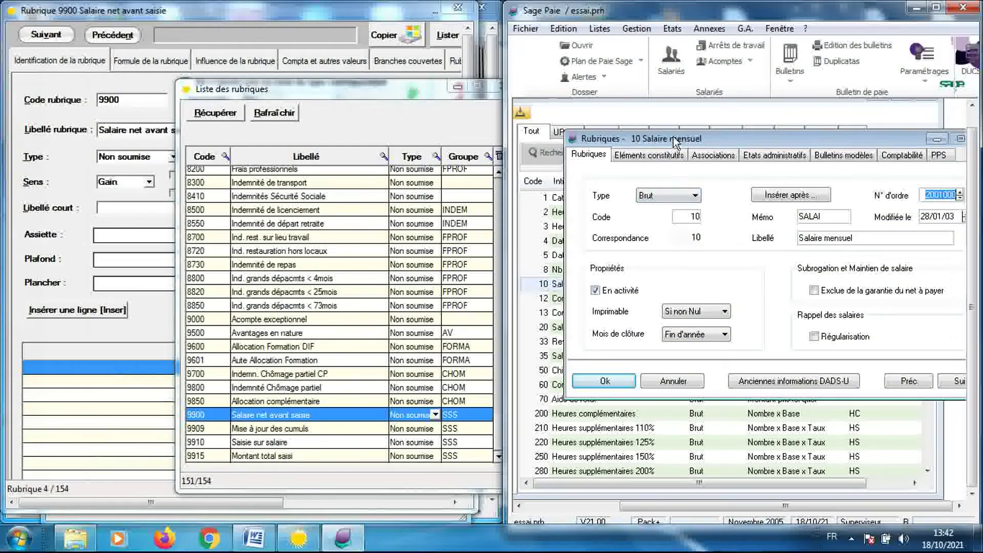
pyautogui.moveTo(674, 138); pyautogui.dragTo(626, 149)
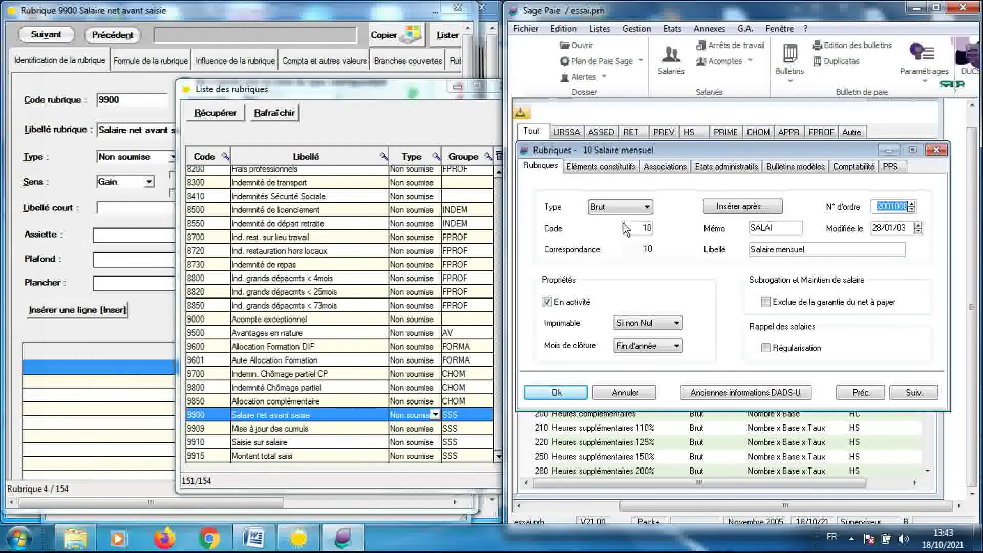
# Review the Eléments constitutifs and Associations of Sage rubrique 10 Salaire mensuel, returning to its general Rubriques details.
pyautogui.click(601, 167)
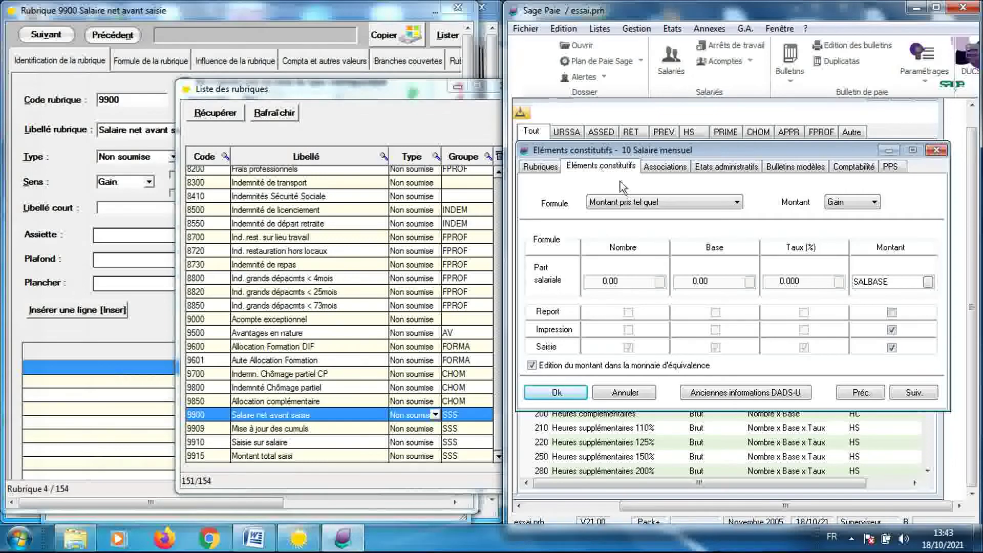
pyautogui.click(663, 169)
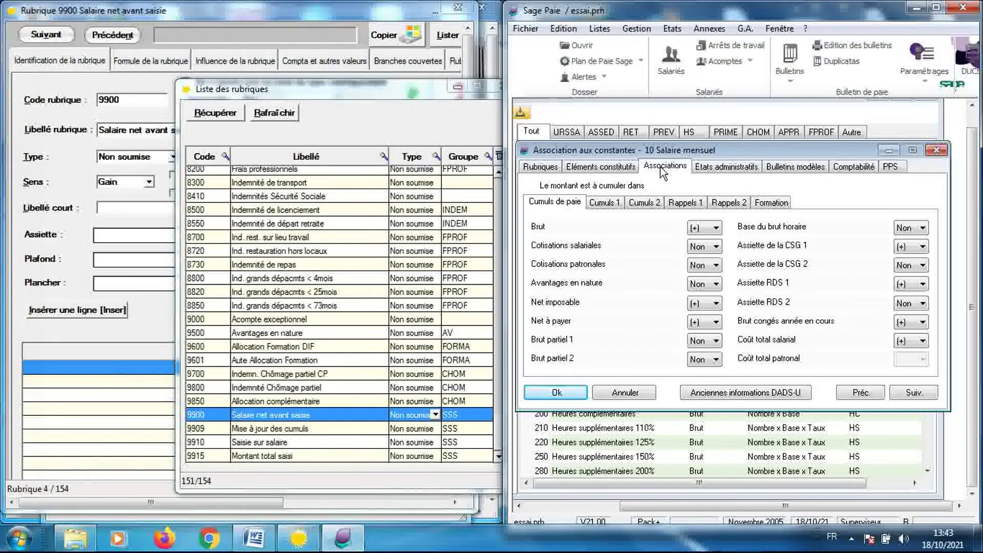
pyautogui.click(541, 167)
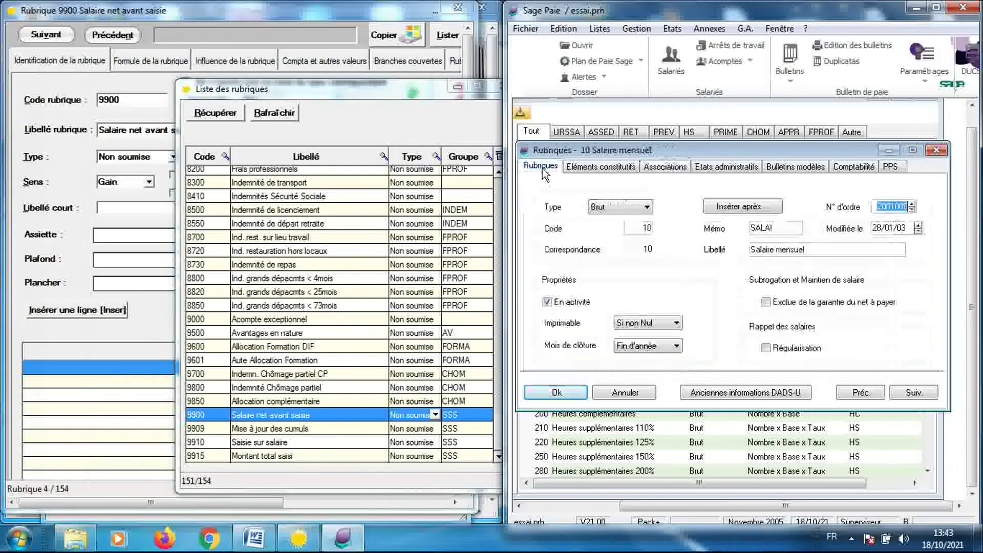
# Load rubrique 10 Salaire mensuel from the FULLPAIE list into the rubrique form and close the list.
pyautogui.click(407, 112)
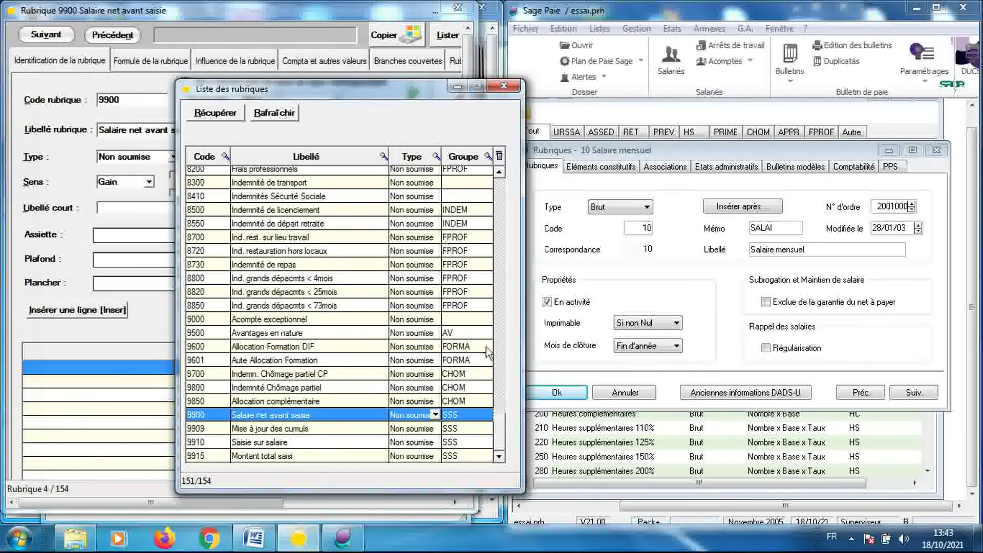
pyautogui.moveTo(499, 430); pyautogui.dragTo(497, 185)
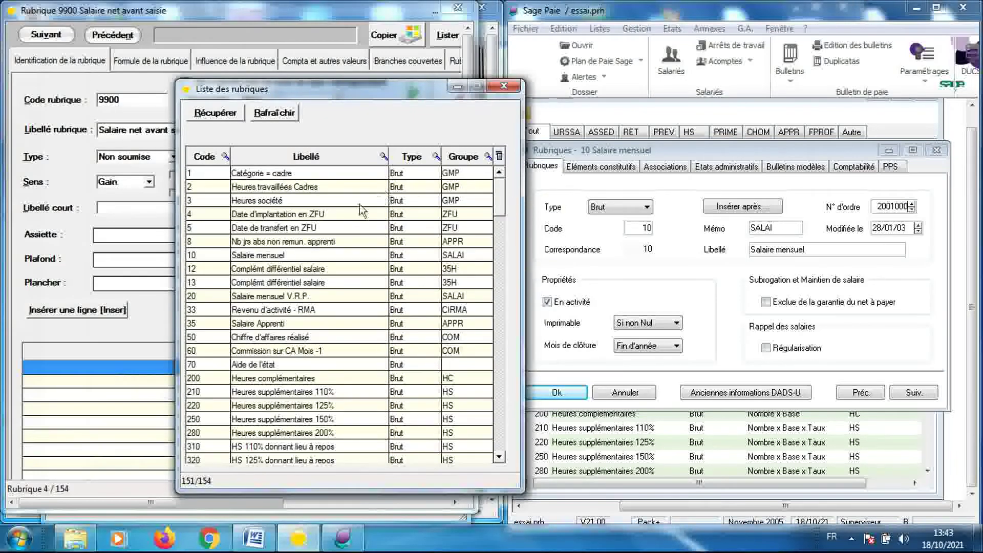
pyautogui.click(310, 254)
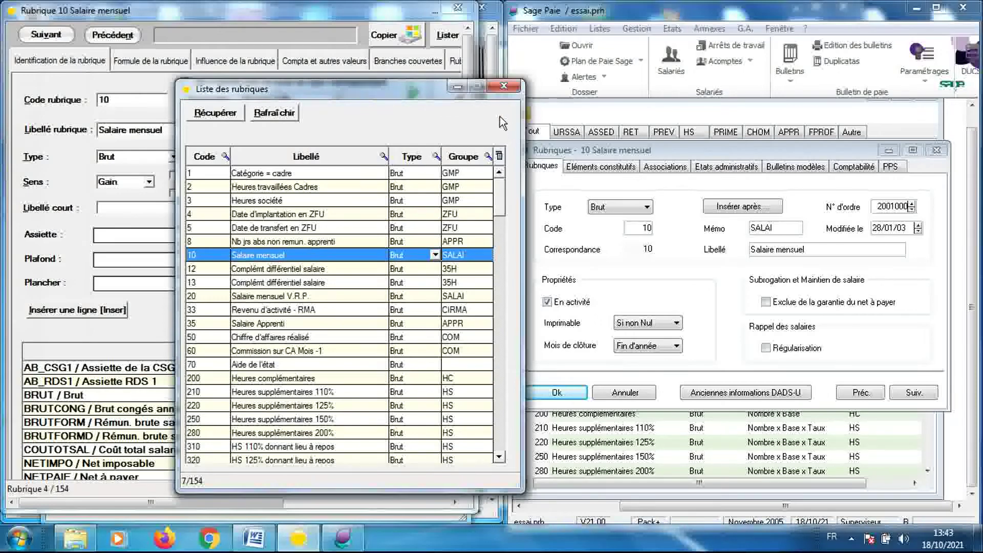
pyautogui.click(503, 86)
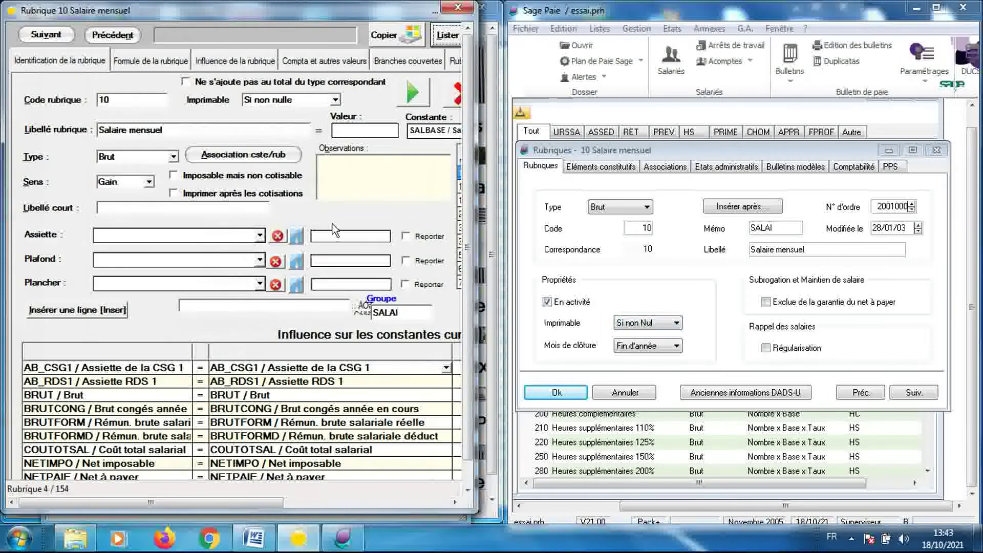
# Compare the Eléments constitutifs of Sage rubrique 10 with the Sens, Valeur and Constante fields in the FULLPAIE form.
pyautogui.click(607, 168)
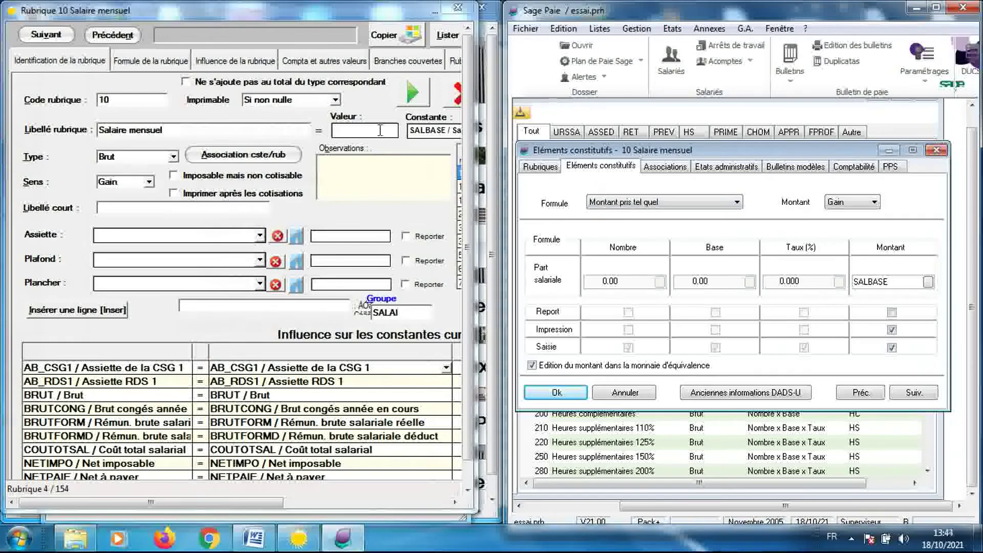
pyautogui.click(372, 105)
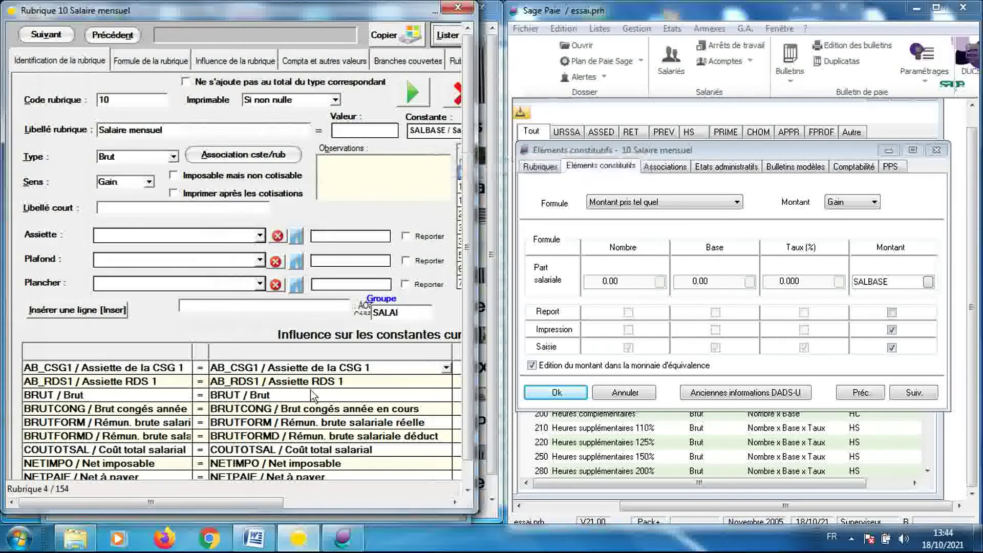
pyautogui.moveTo(264, 505); pyautogui.dragTo(319, 504)
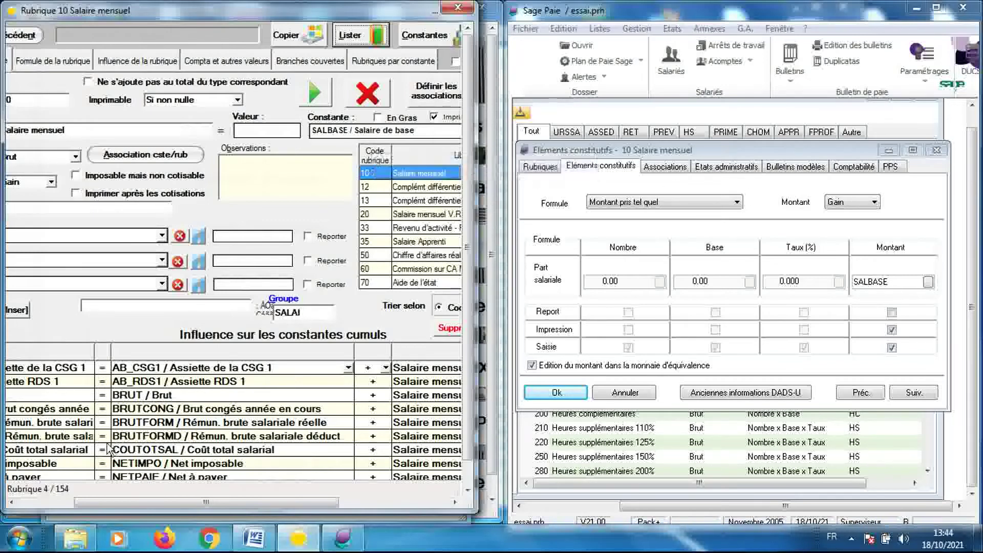
pyautogui.click(58, 500)
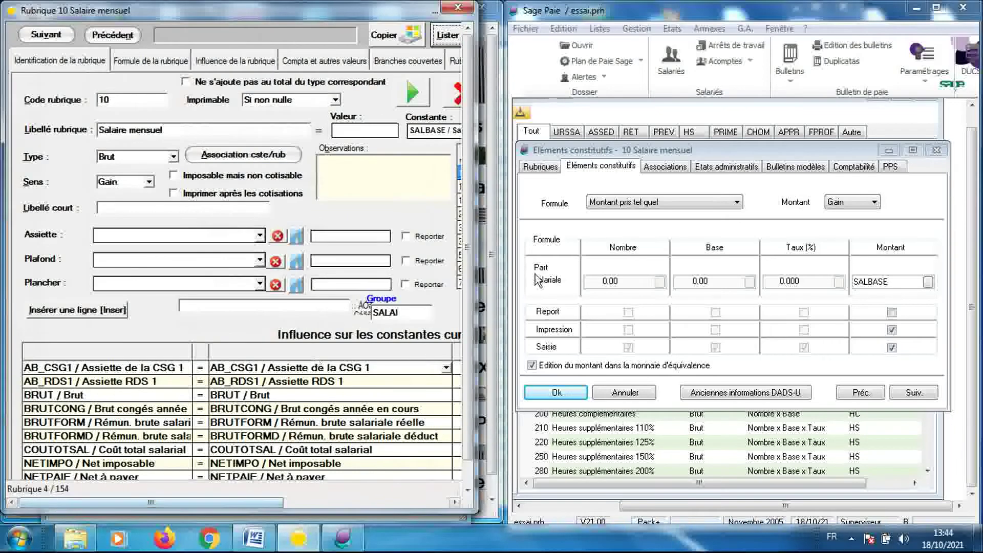
# Compare the Cumuls de paie associations of Sage rubrique 10 with FULLPAIE's full Influence sur les constantes cumuls table.
pyautogui.click(658, 168)
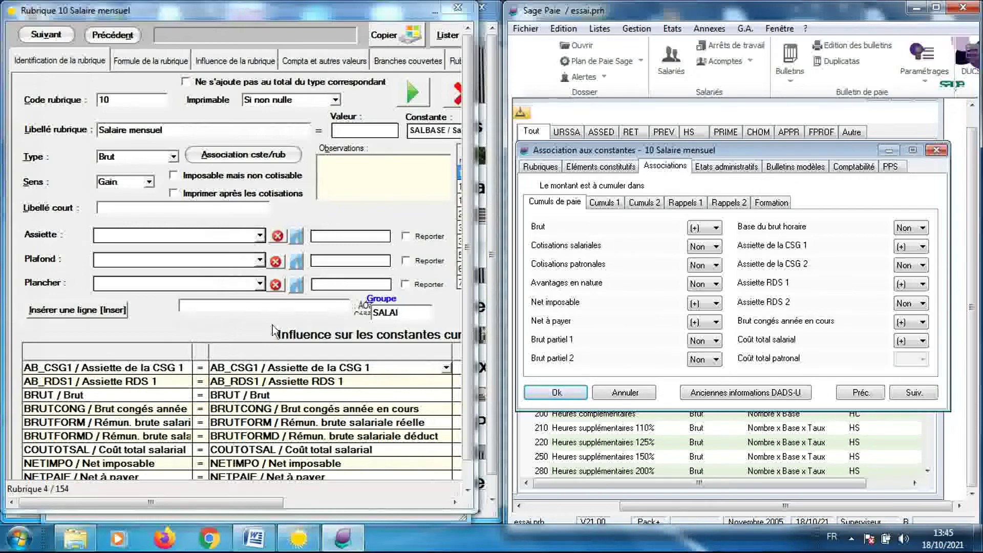
pyautogui.click(248, 333)
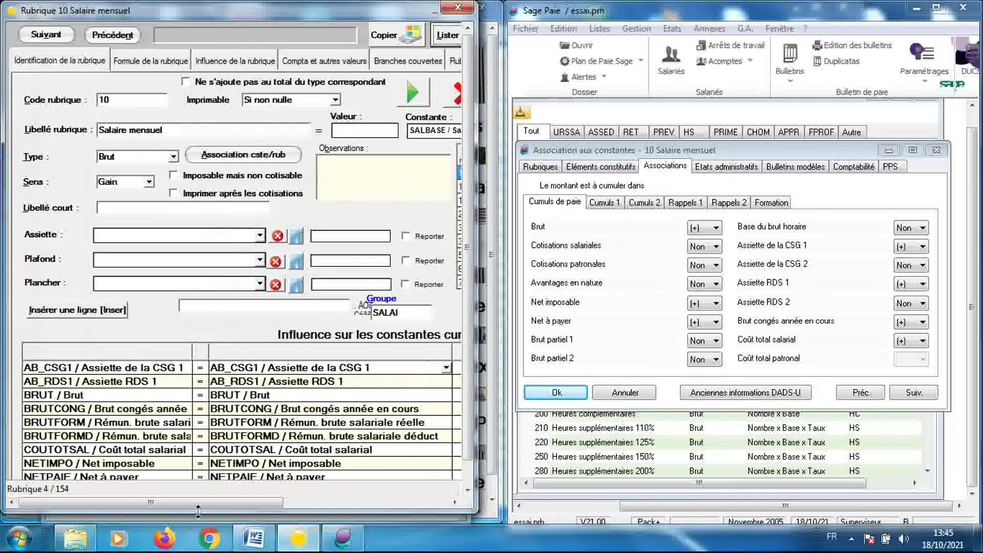
pyautogui.moveTo(247, 505); pyautogui.dragTo(171, 510)
pyautogui.click(470, 461)
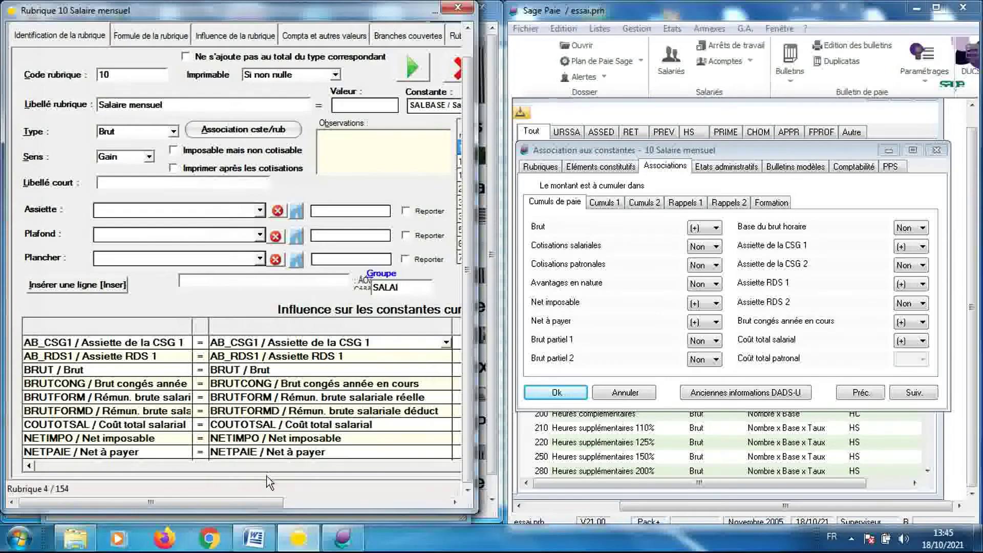
pyautogui.moveTo(258, 504); pyautogui.dragTo(428, 517)
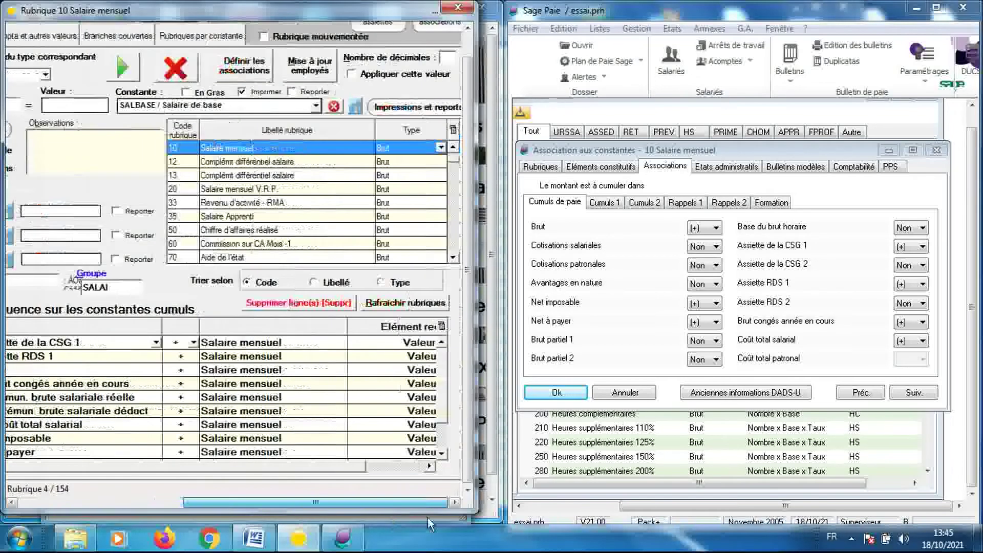
pyautogui.scroll(-1, 446, 435)
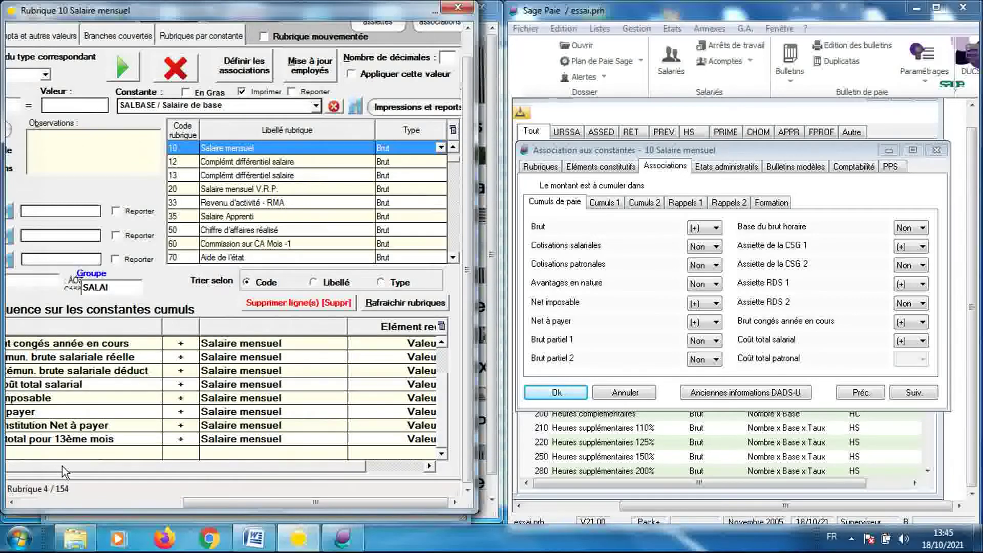
pyautogui.click(61, 505)
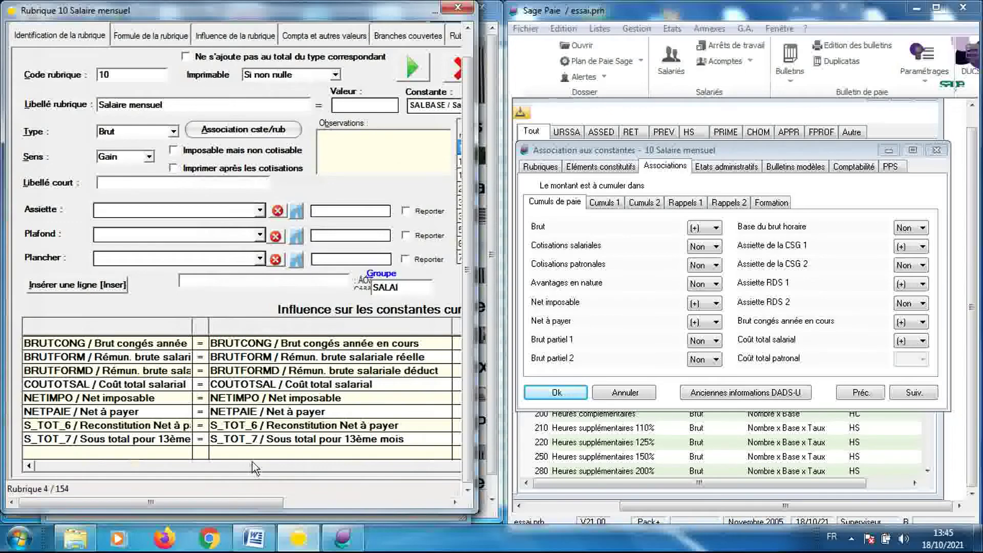
# Browse the constants available for the empty row of the Influence sur les constantes cumuls table, without choosing one.
pyautogui.click(268, 453)
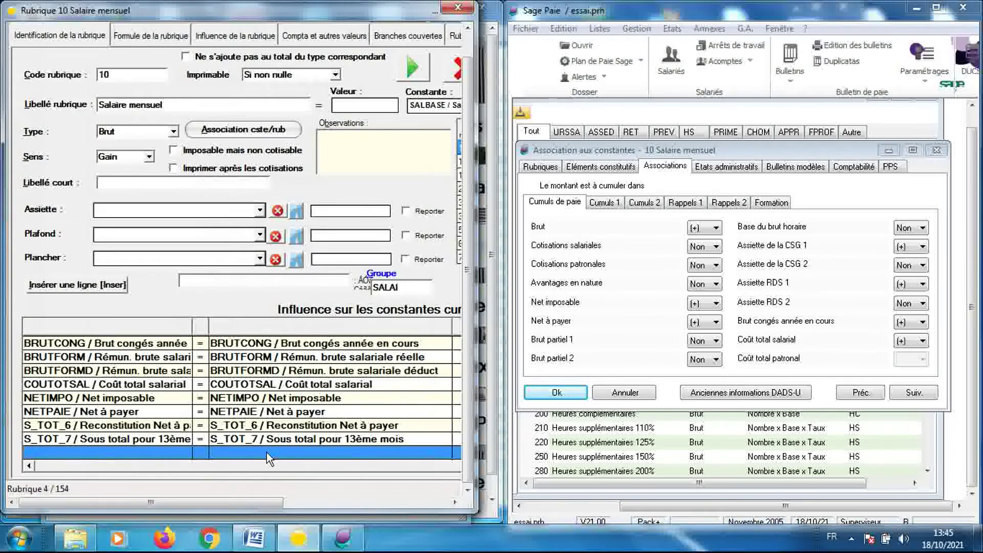
pyautogui.click(269, 458)
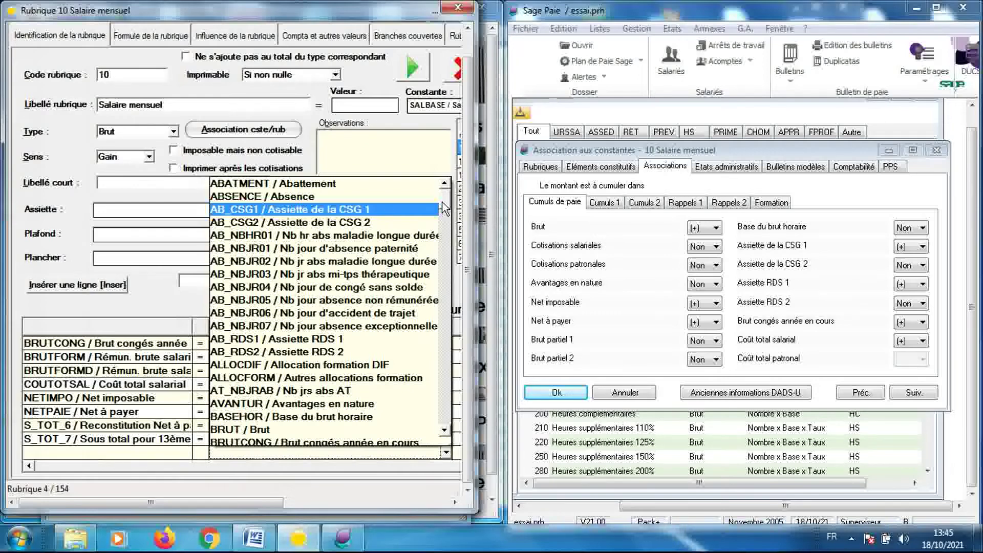
pyautogui.moveTo(445, 210); pyautogui.dragTo(446, 184)
pyautogui.click(315, 150)
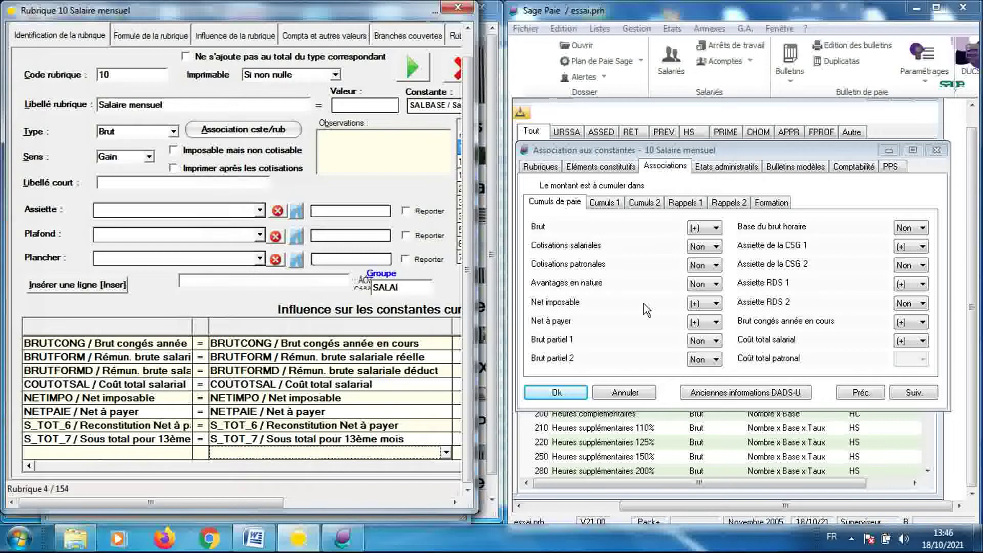
pyautogui.click(186, 299)
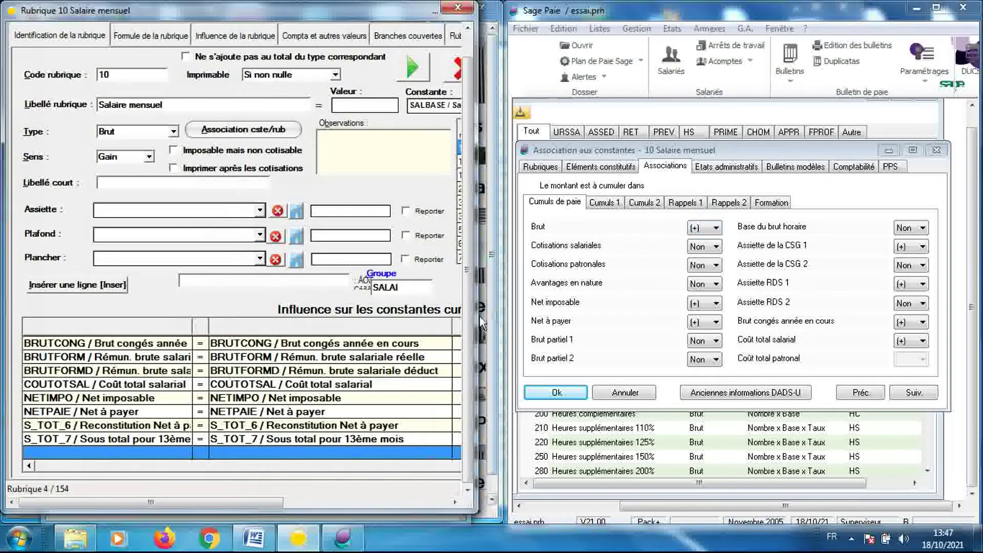
# Check the BRUT row and its sign in the FULLPAIE cumuls table against Sage's Brut association, narrowing the constant column slightly.
pyautogui.click(322, 440)
pyautogui.scroll(4, 320, 437)
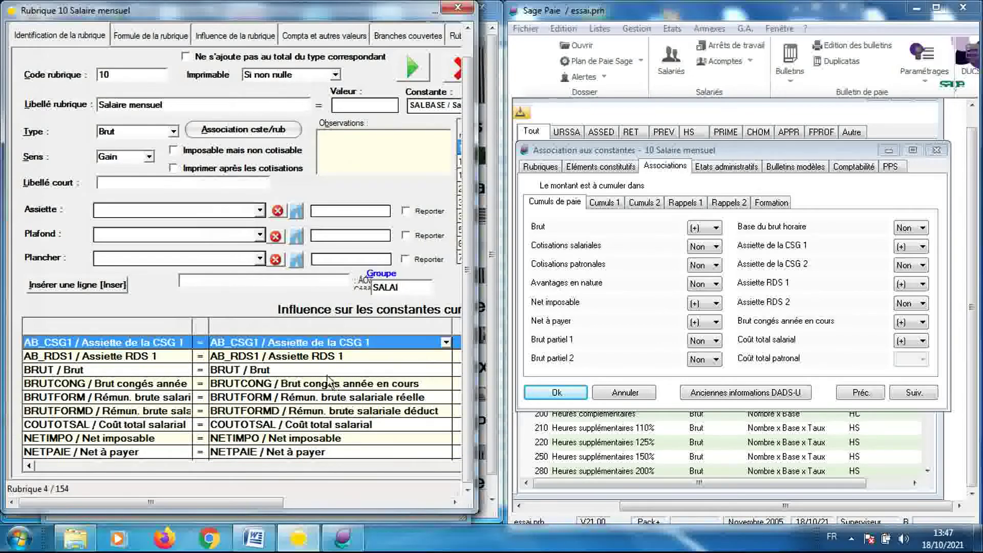
pyautogui.click(266, 371)
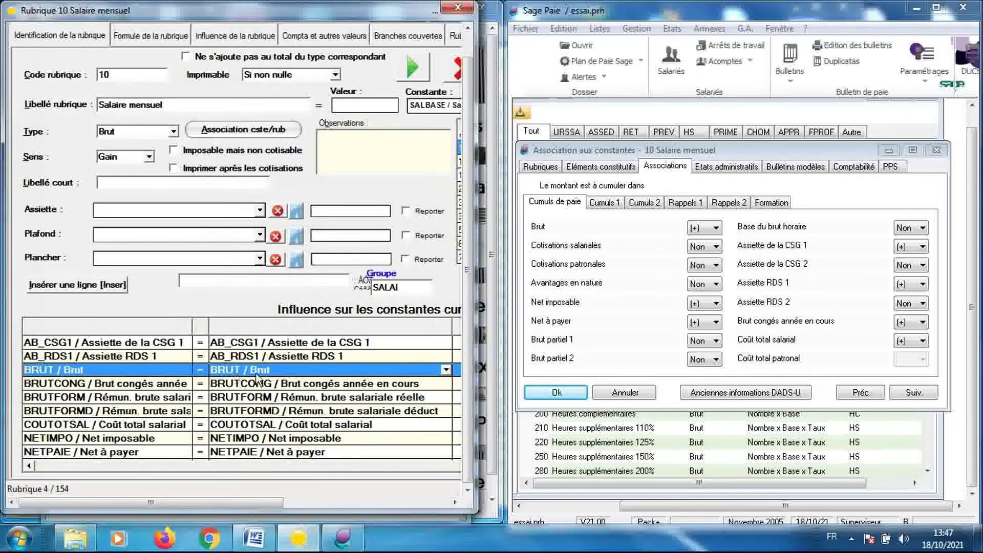
pyautogui.moveTo(260, 505); pyautogui.dragTo(324, 512)
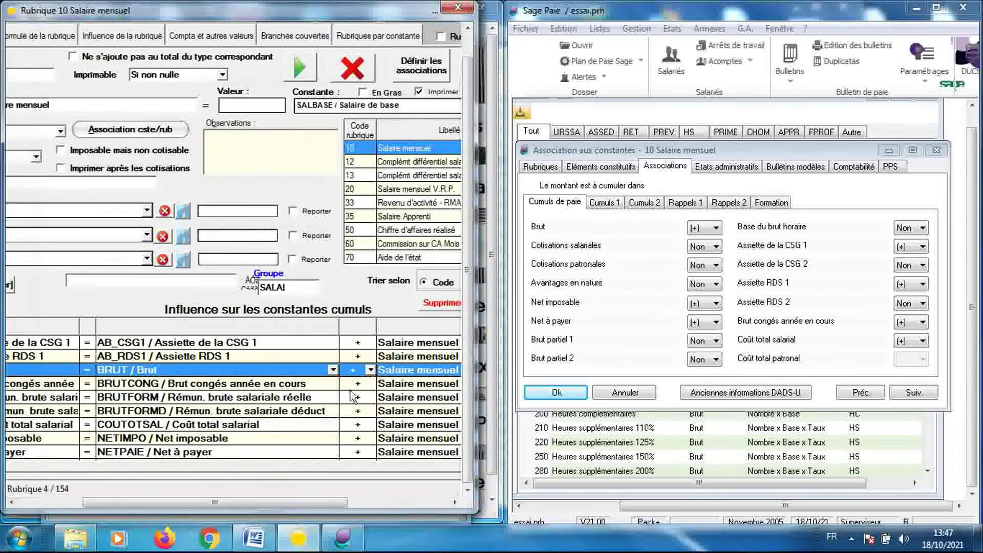
pyautogui.moveTo(341, 391); pyautogui.dragTo(331, 391)
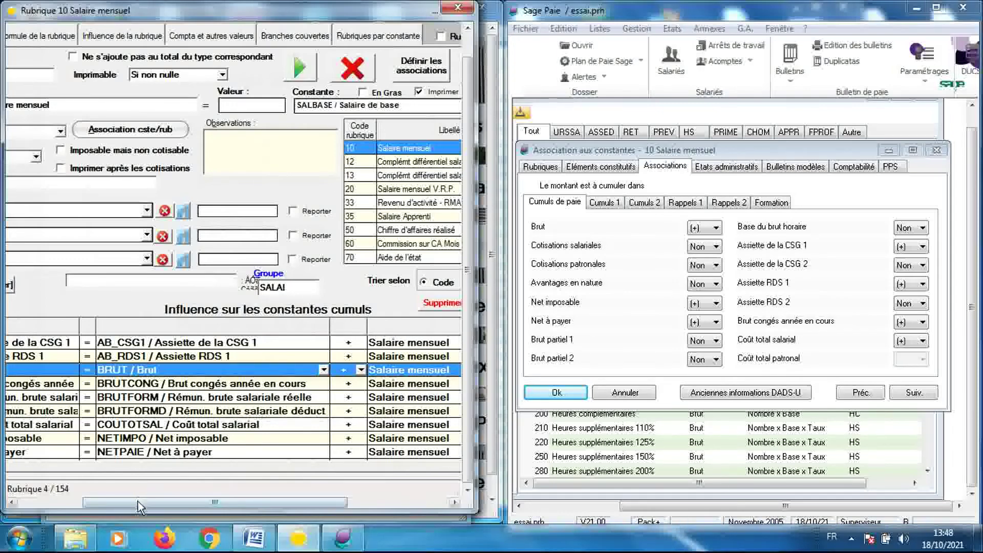
pyautogui.moveTo(137, 502); pyautogui.dragTo(89, 487)
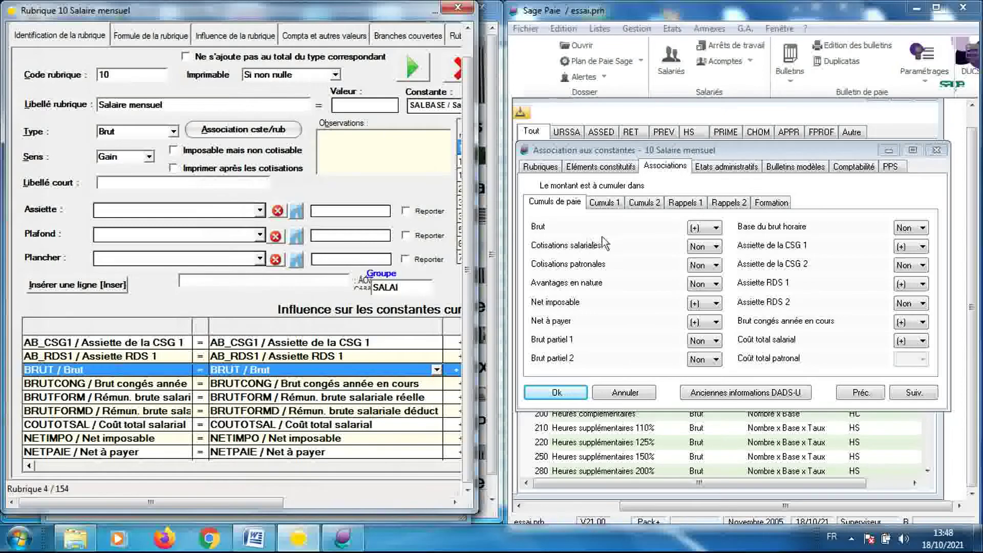
# Compare Net imposable, Assiette de la CSG 1 and Assiette RDS 1 in both programs, narrowing FULLPAIE's constant column to show the signs.
pyautogui.click(609, 303)
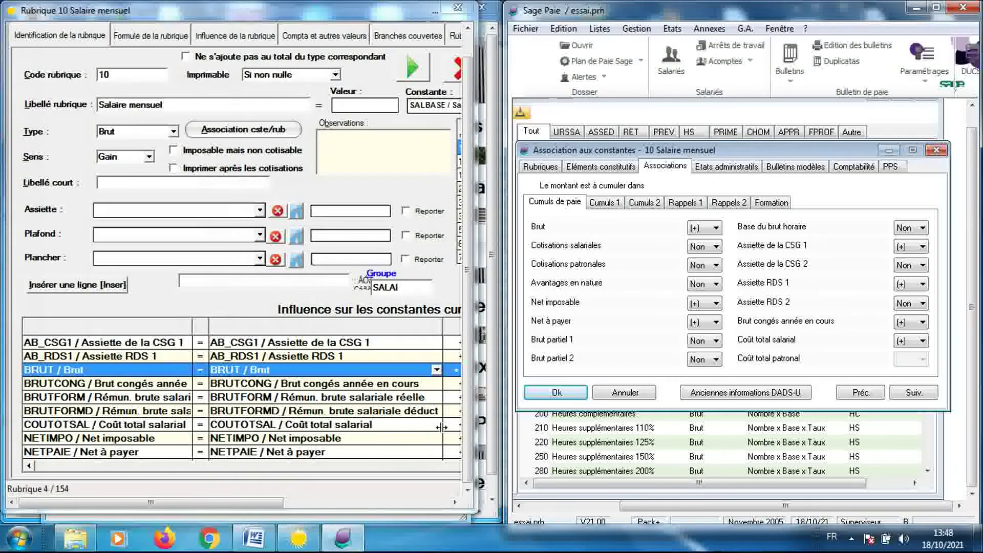
pyautogui.moveTo(441, 427); pyautogui.dragTo(434, 427)
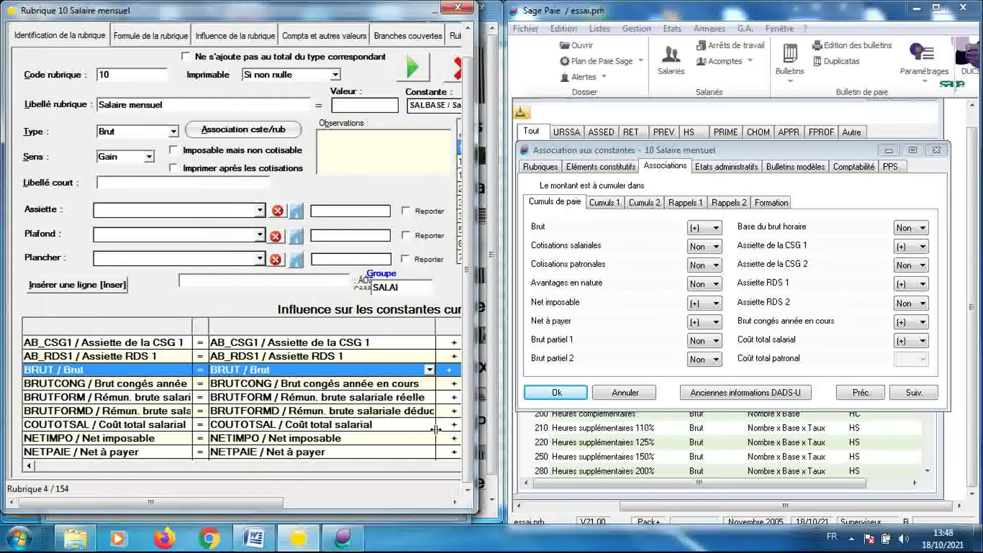
pyautogui.click(365, 439)
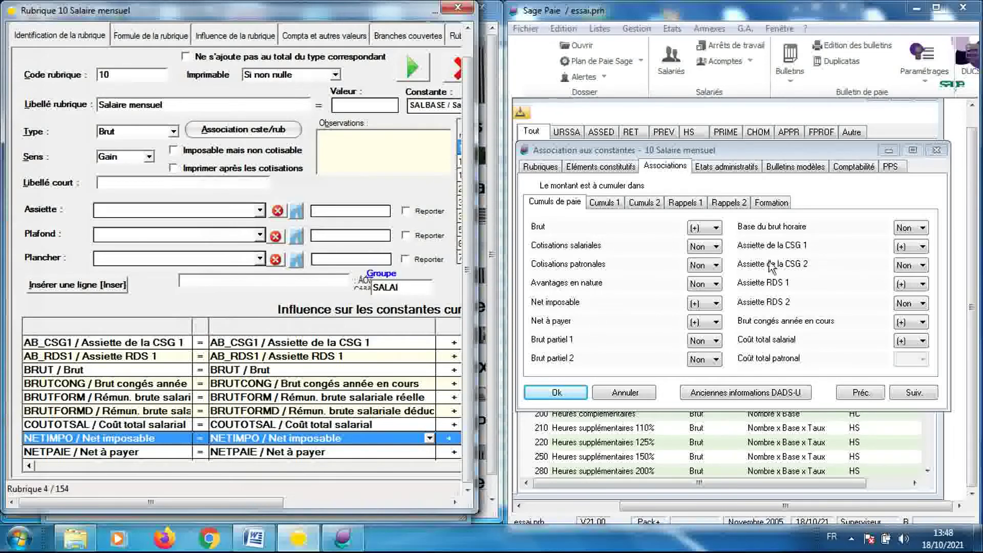
pyautogui.click(364, 343)
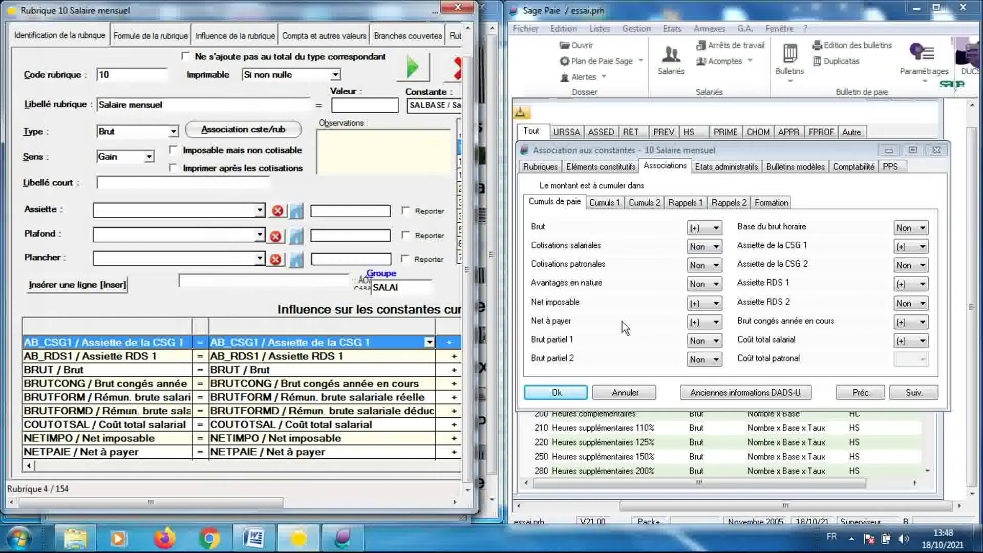
pyautogui.click(369, 357)
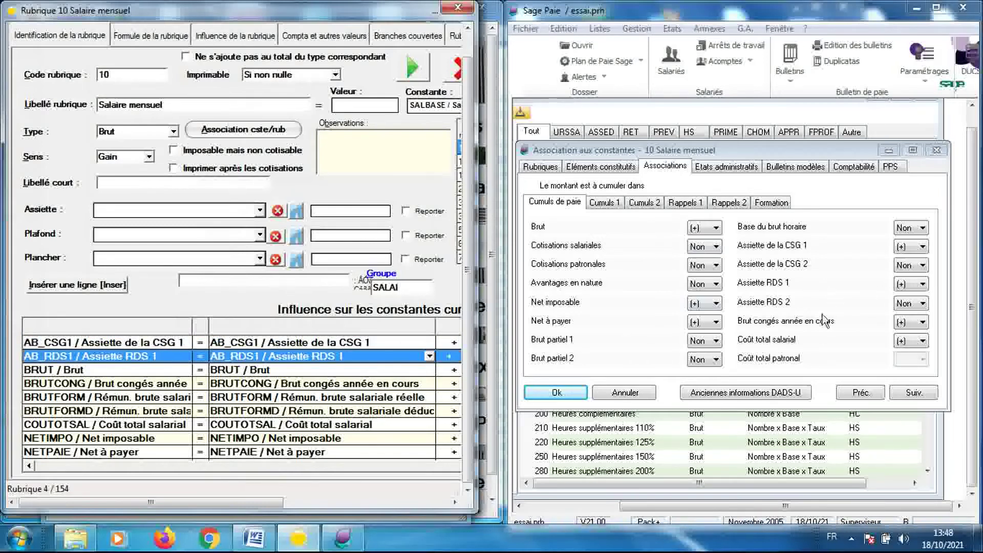
# Compare Sage's Brut congés année en cours and Coût total salarial associations with the BRUTCONG and COUTOTSAL rows in FULLPAIE.
pyautogui.click(822, 333)
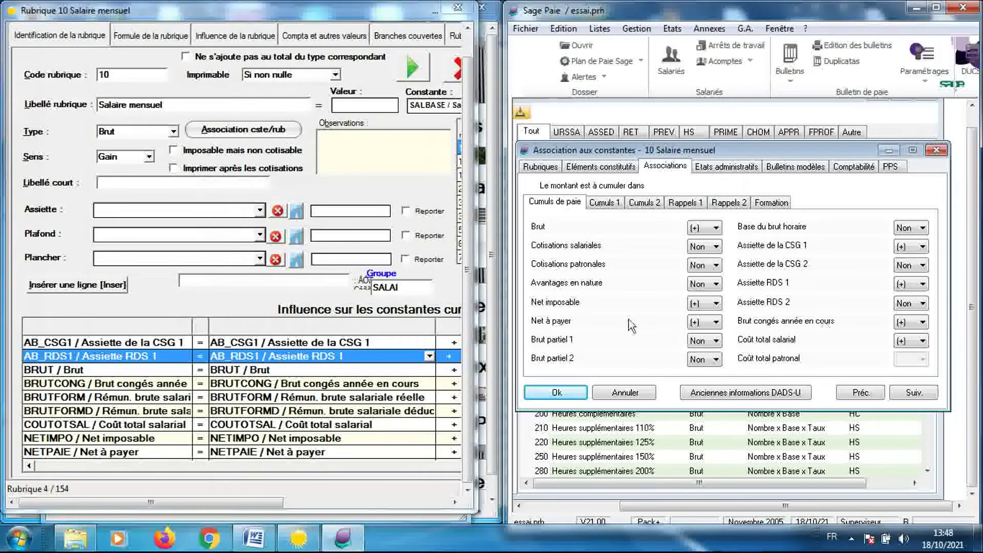
pyautogui.click(368, 387)
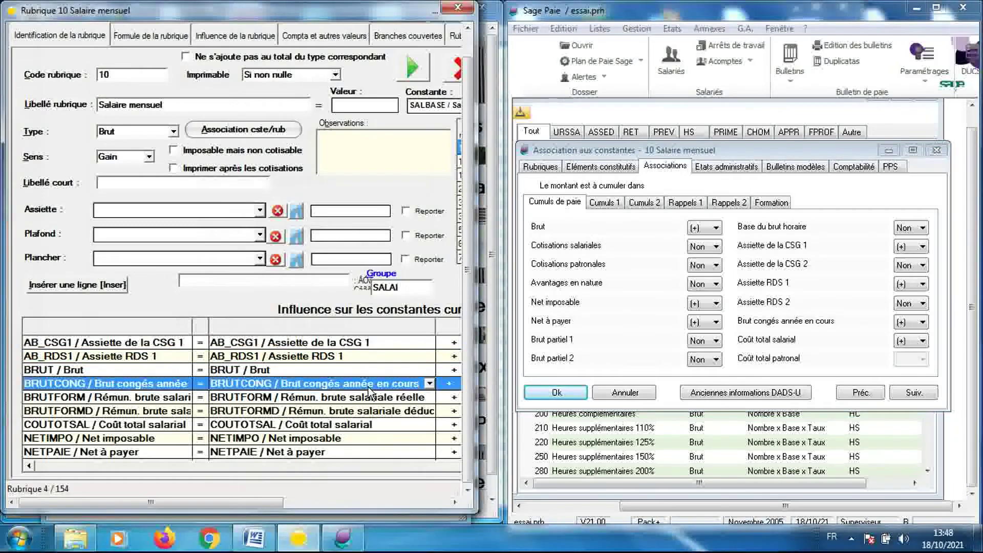
pyautogui.click(803, 340)
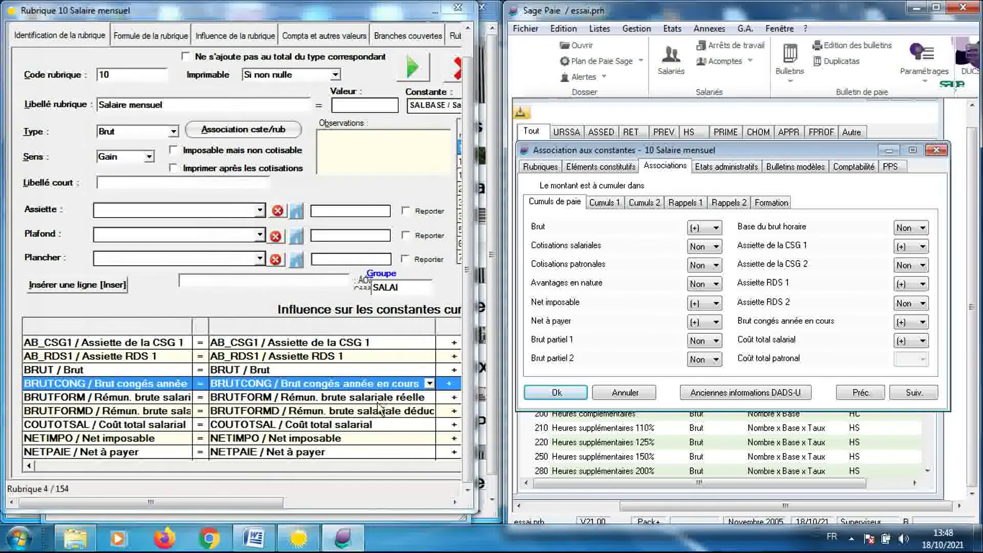
pyautogui.click(360, 426)
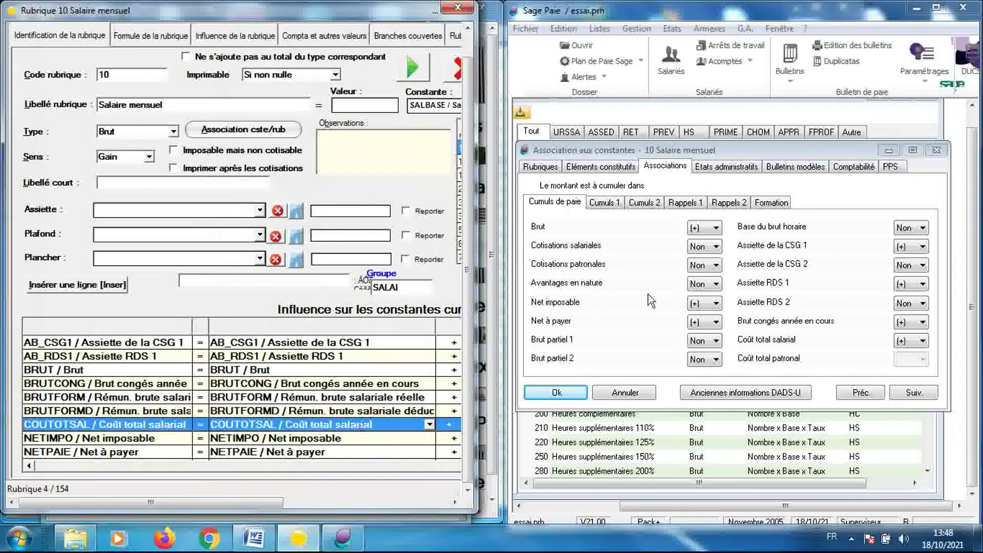
# Compare Sage's Cumuls 1 associations Reconstitution Net à payer and Sous total pour 13ème mois with FULLPAIE's S_TOT_6 and S_TOT_7 rows.
pyautogui.click(607, 204)
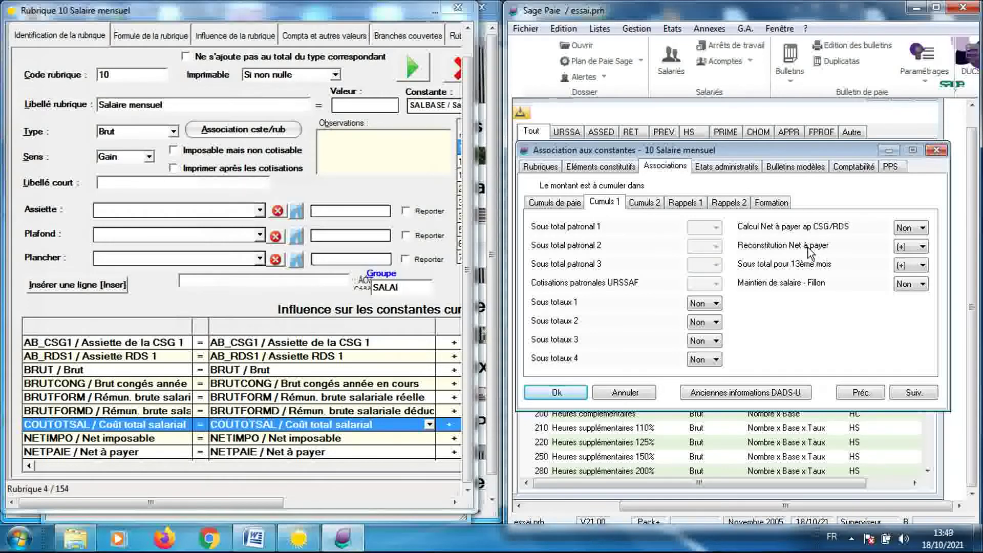
pyautogui.click(315, 426)
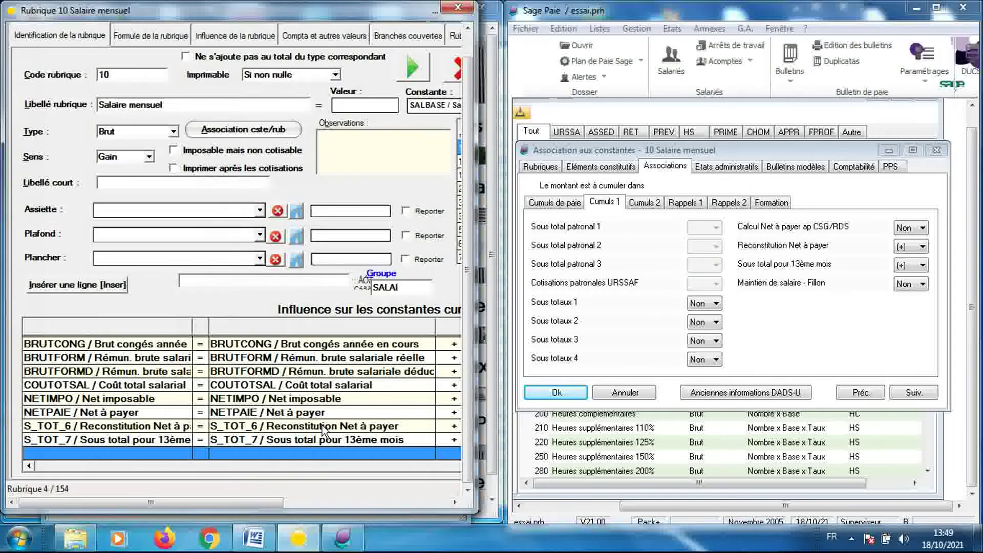
pyautogui.click(321, 425)
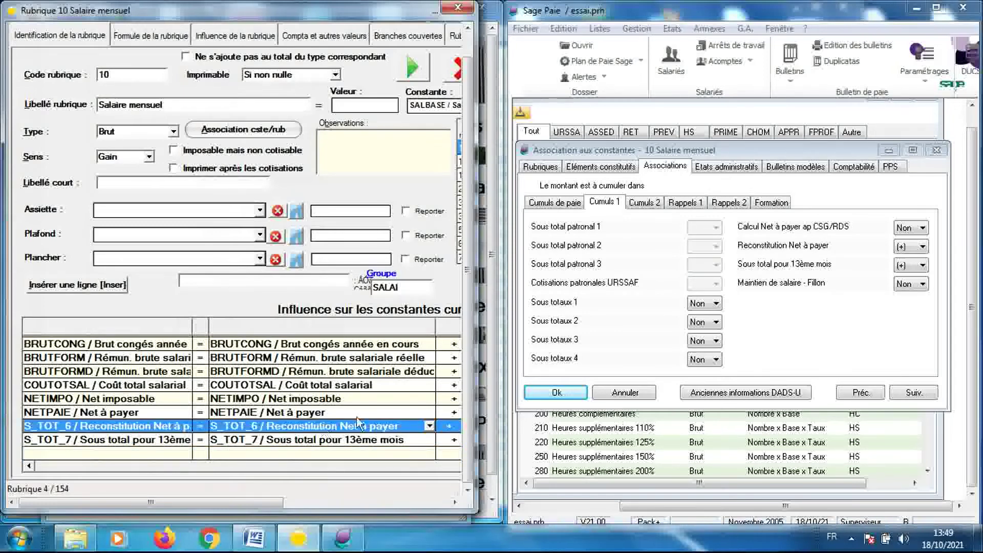
pyautogui.click(814, 274)
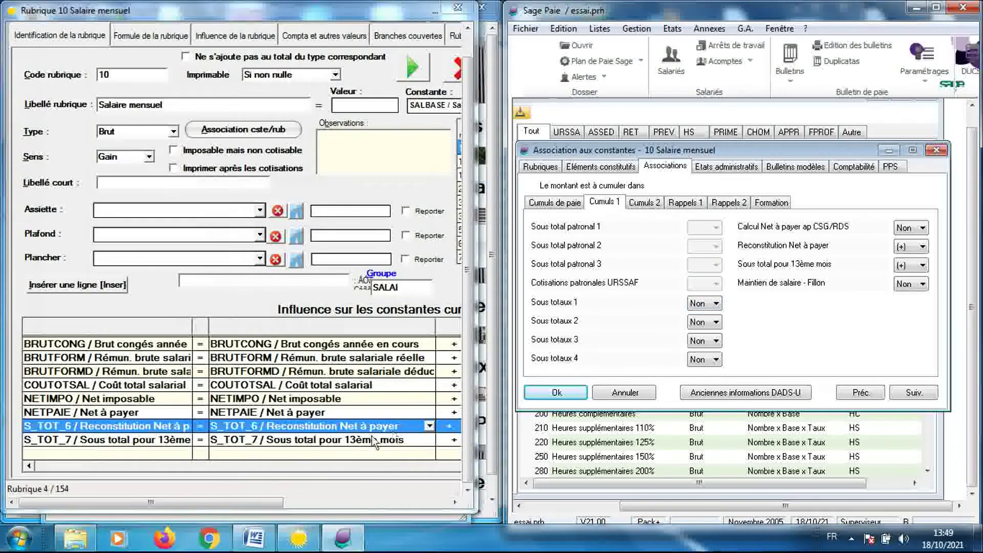
pyautogui.click(359, 441)
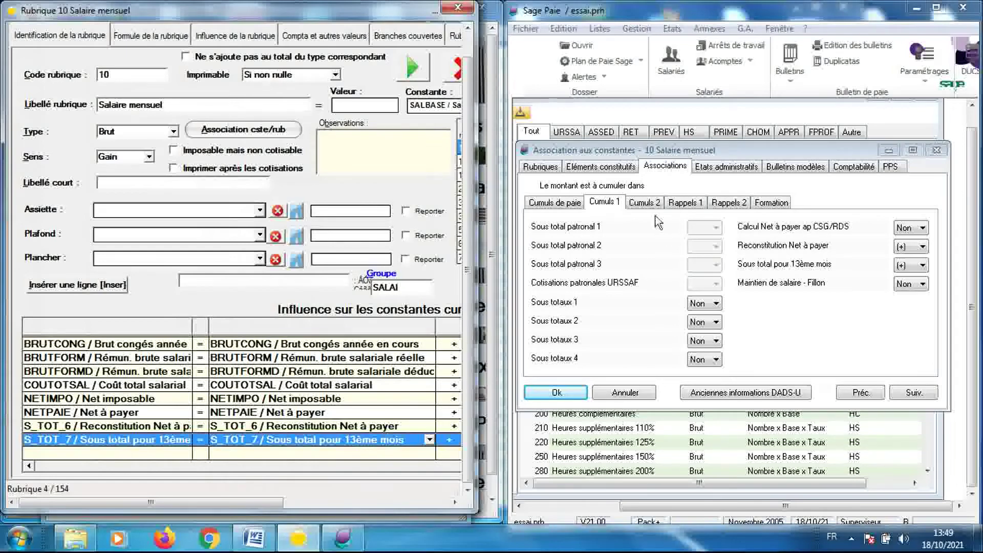
# Check the Cumuls 2, Rappels 1 and Rappels 2 associations of rubrique 10 in Sage.
pyautogui.click(653, 203)
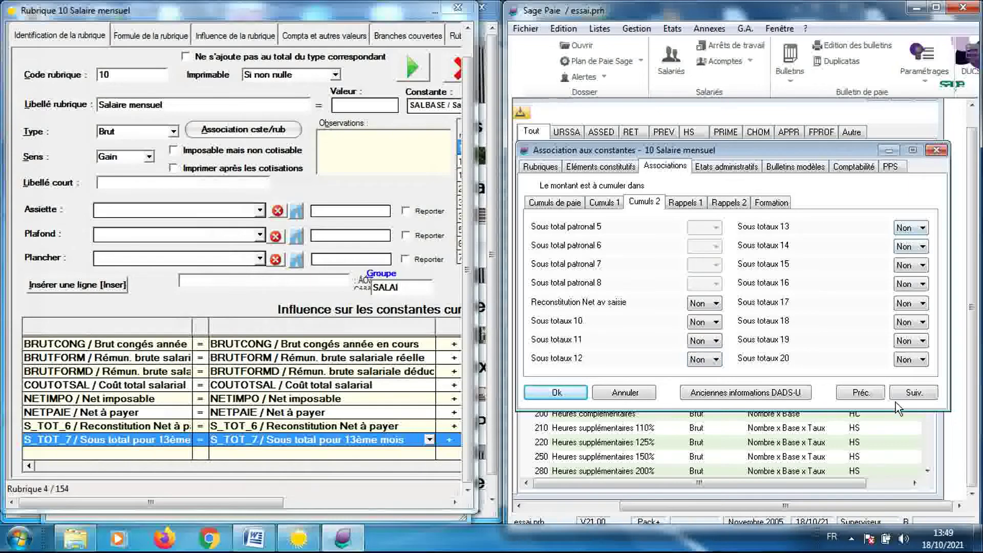
pyautogui.click(685, 203)
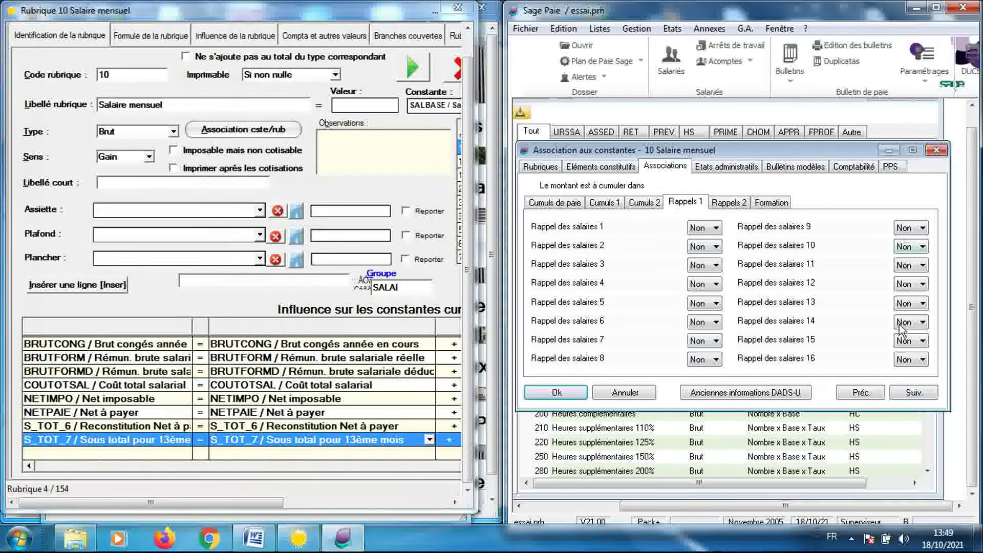
pyautogui.click(726, 203)
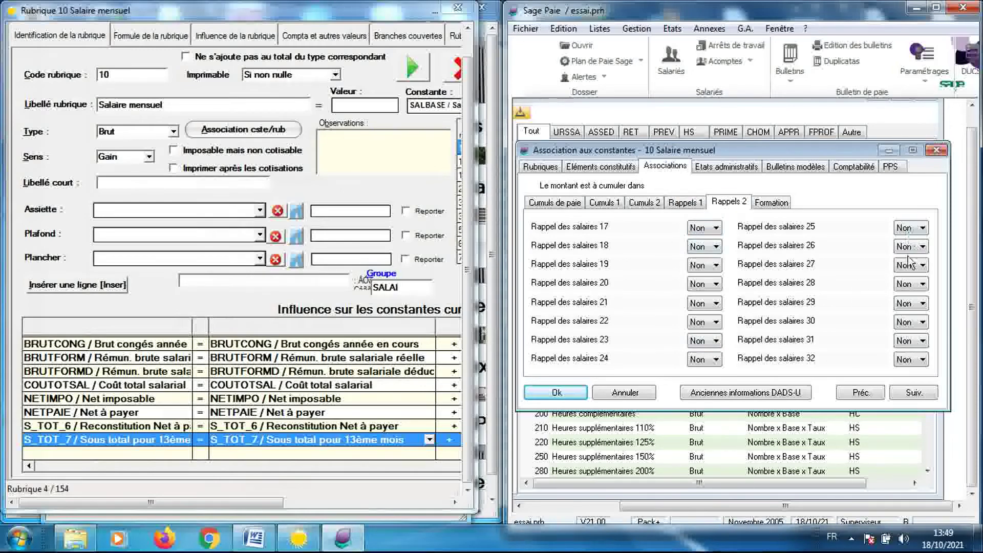
# Compare Sage's Formation associations for Rémun. brute salariale réelle and déduct with FULLPAIE's BRUTFORM and BRUTFORMD rows.
pyautogui.click(770, 203)
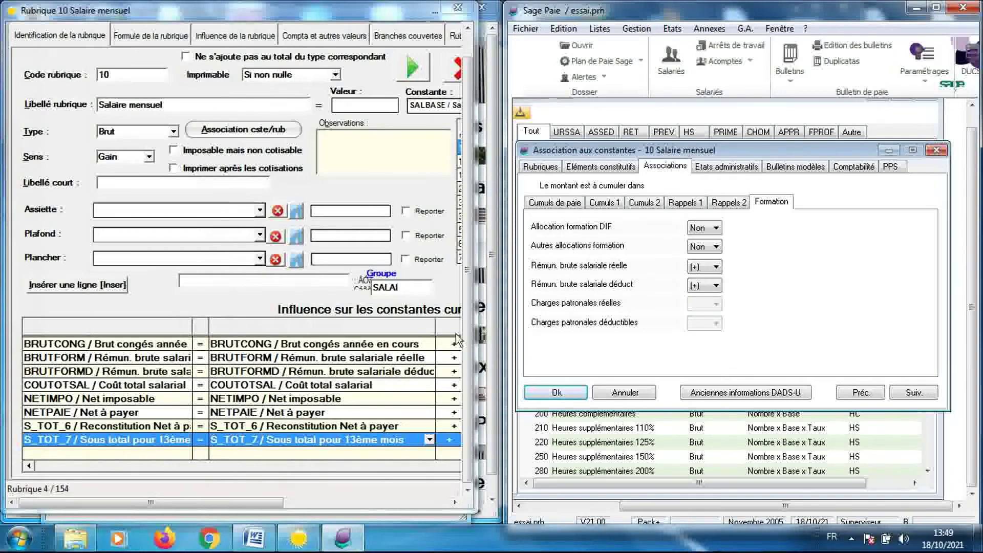
pyautogui.click(371, 358)
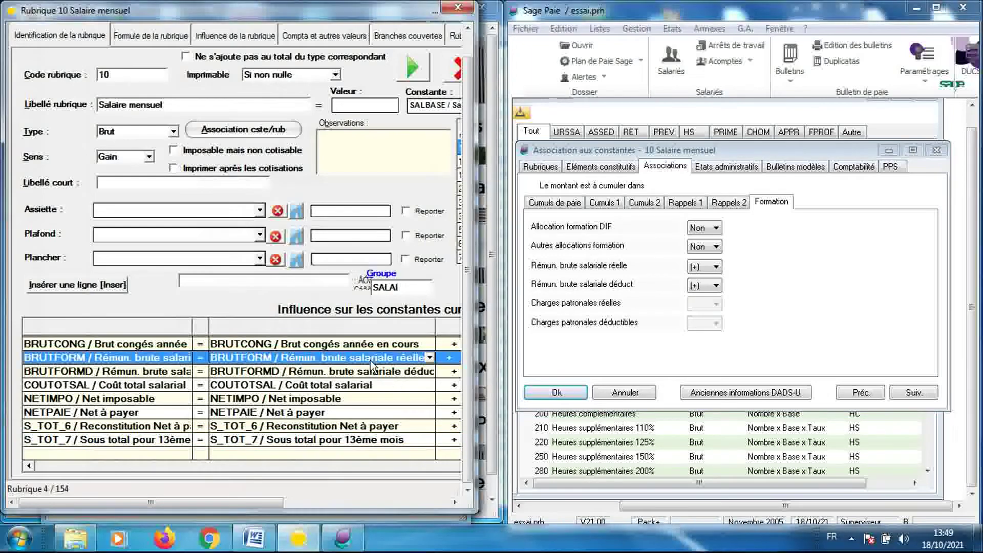
pyautogui.click(594, 293)
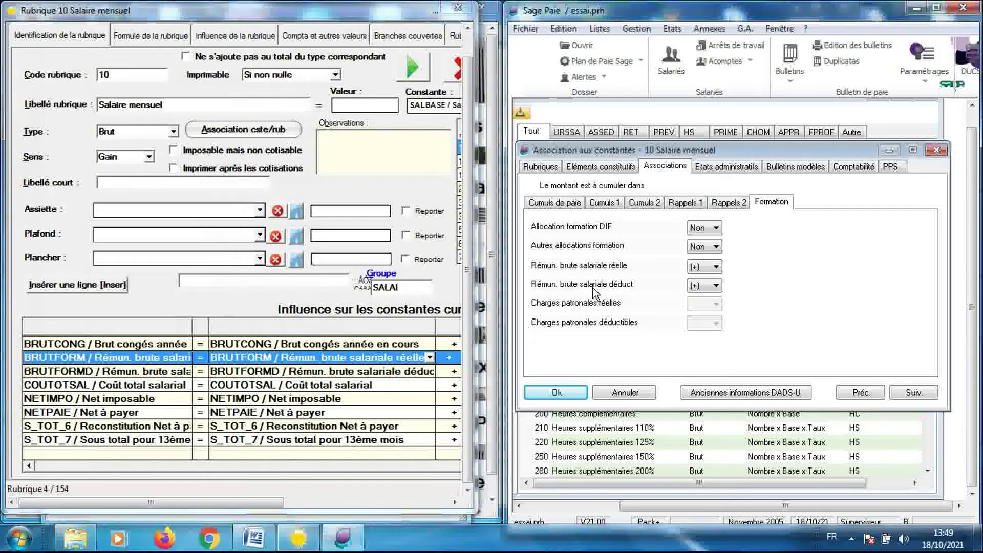
pyautogui.click(374, 373)
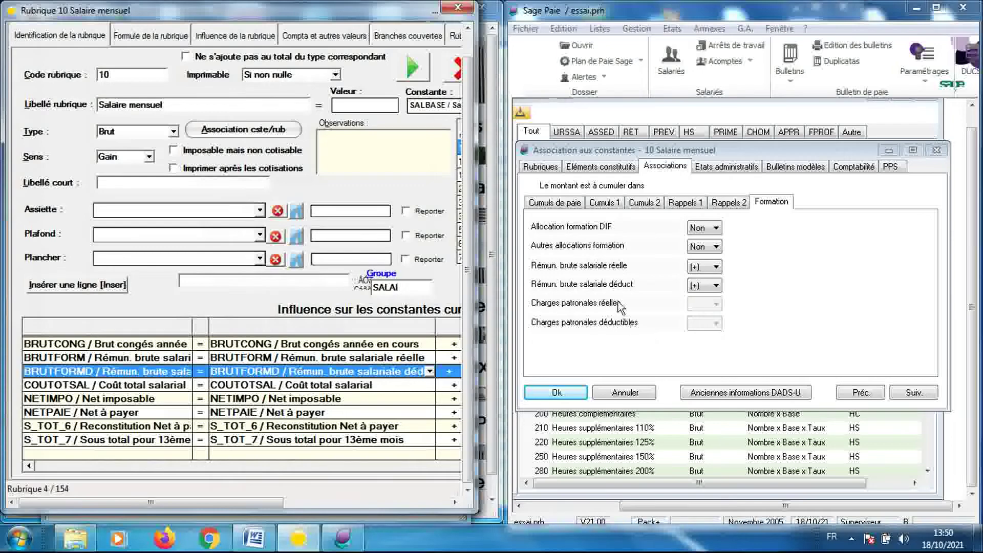
# Review rubrique 10's Cumuls 1, Cumuls 2, Rappels 1, Rappels 2 and Cumuls de paie associations in Sage once more and close the rubrique.
pyautogui.click(583, 203)
pyautogui.click(607, 203)
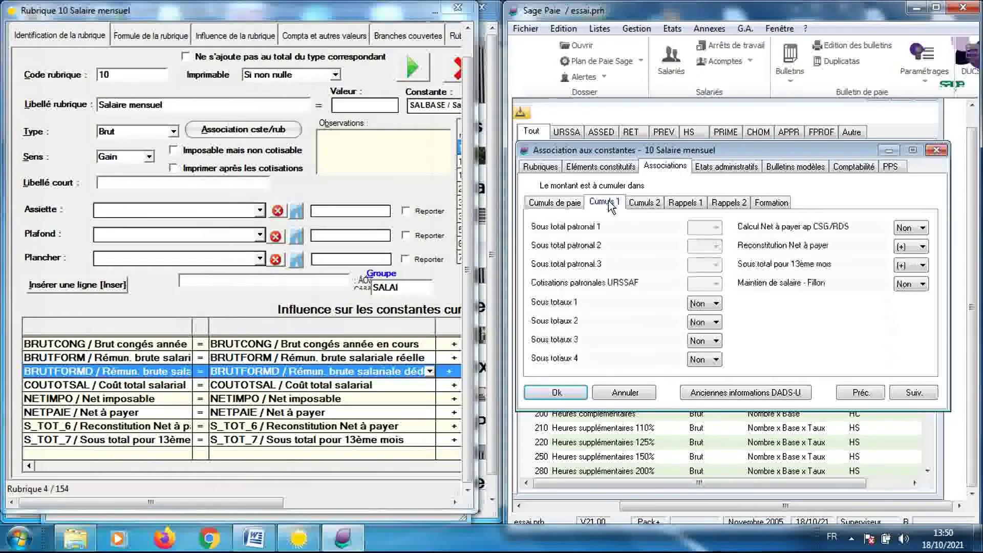
pyautogui.click(646, 203)
pyautogui.click(685, 204)
pyautogui.click(729, 203)
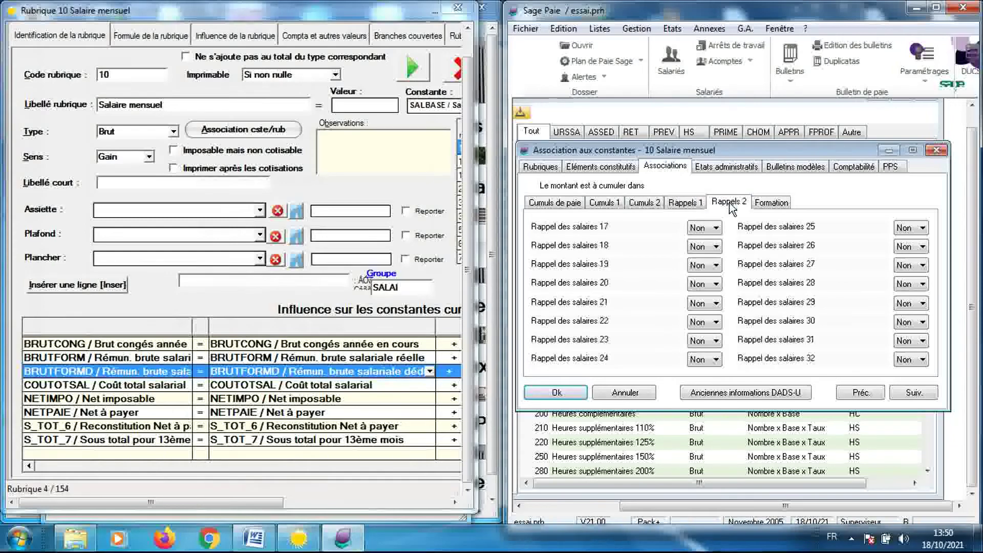
pyautogui.click(567, 205)
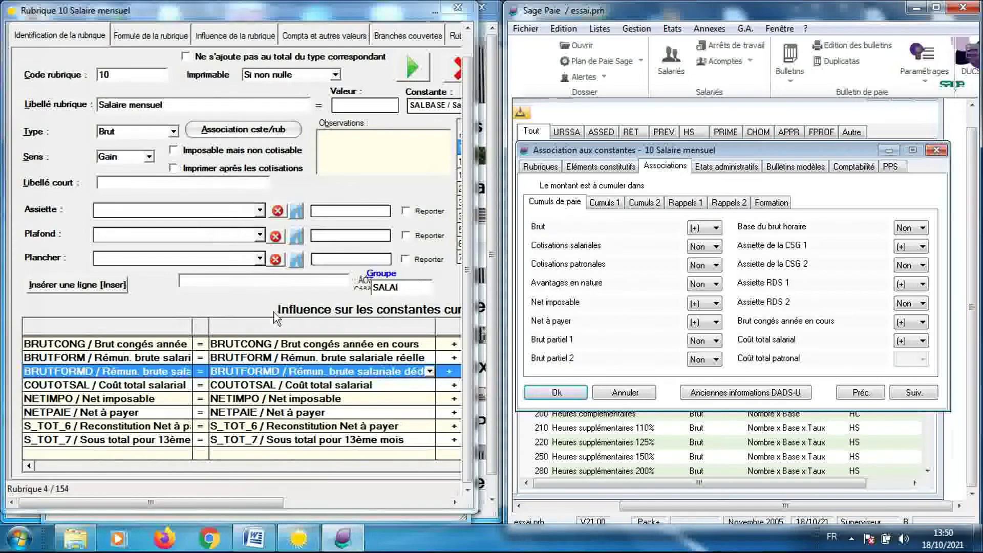
pyautogui.click(251, 305)
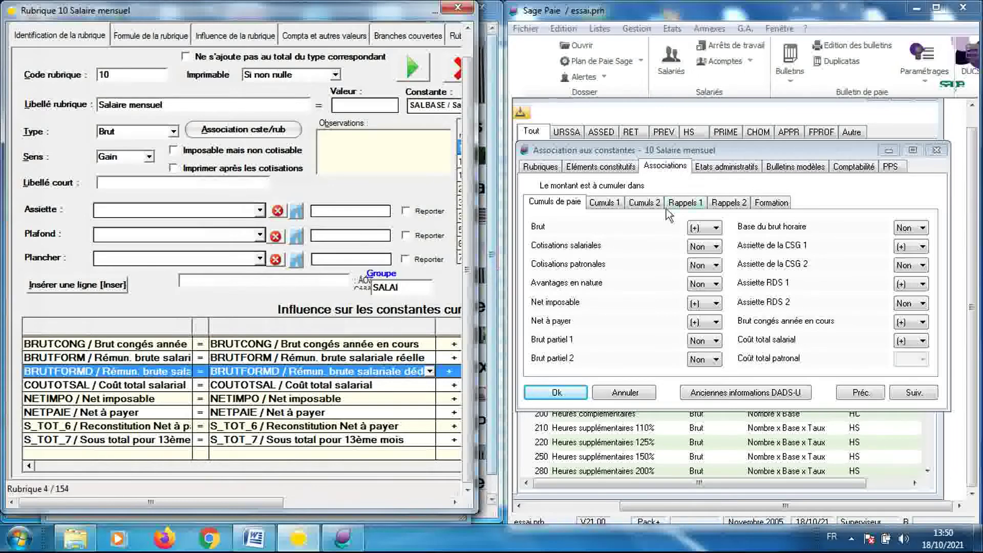
pyautogui.click(934, 151)
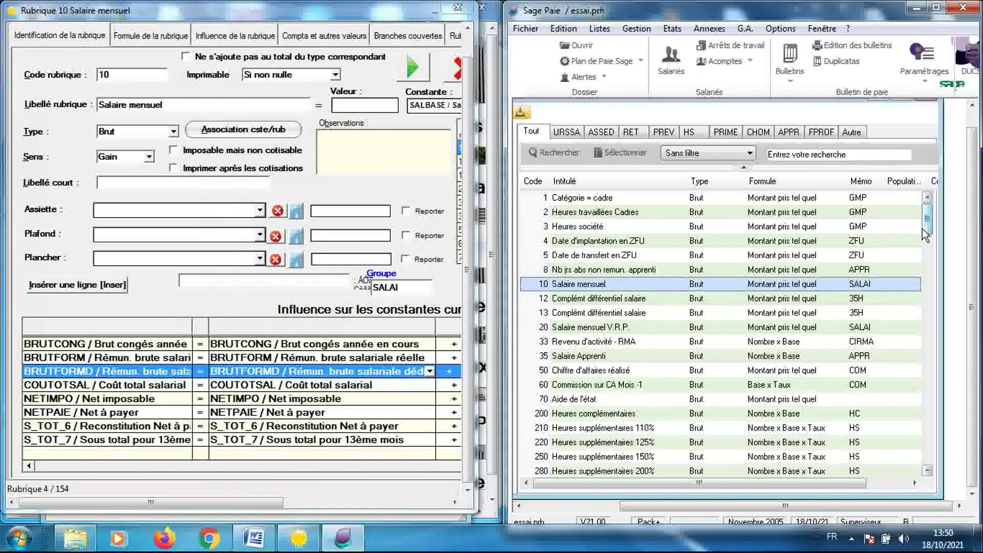
# Open rubrique 250 Heures supplémentaires 150% from Sage's rubrique list.
pyautogui.scroll(-4, 925, 235)
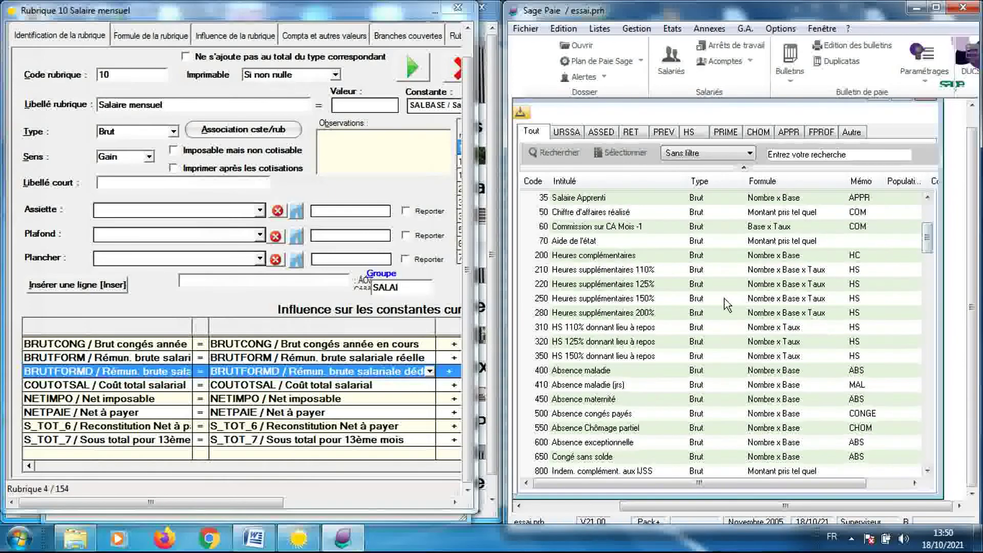
pyautogui.click(725, 300)
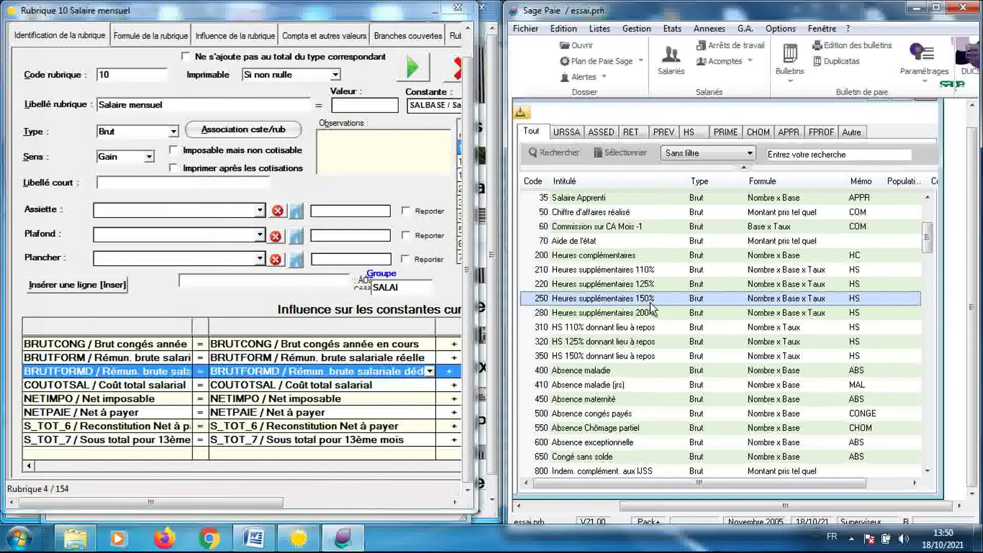
pyautogui.doubleClick(651, 301)
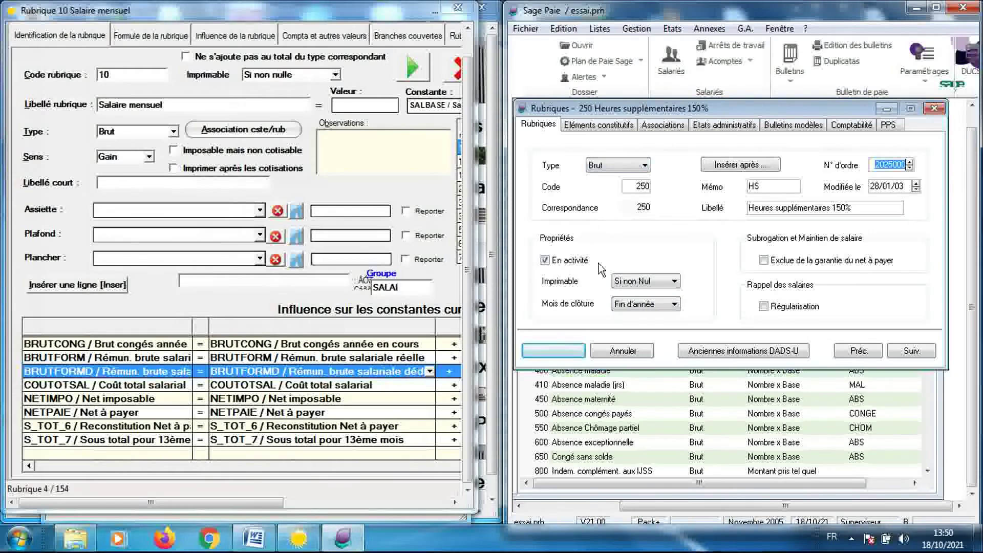
# Load the matching rubrique in FULLPAIE by setting the rubrique code to 250.
pyautogui.click(141, 74)
pyautogui.write('25')
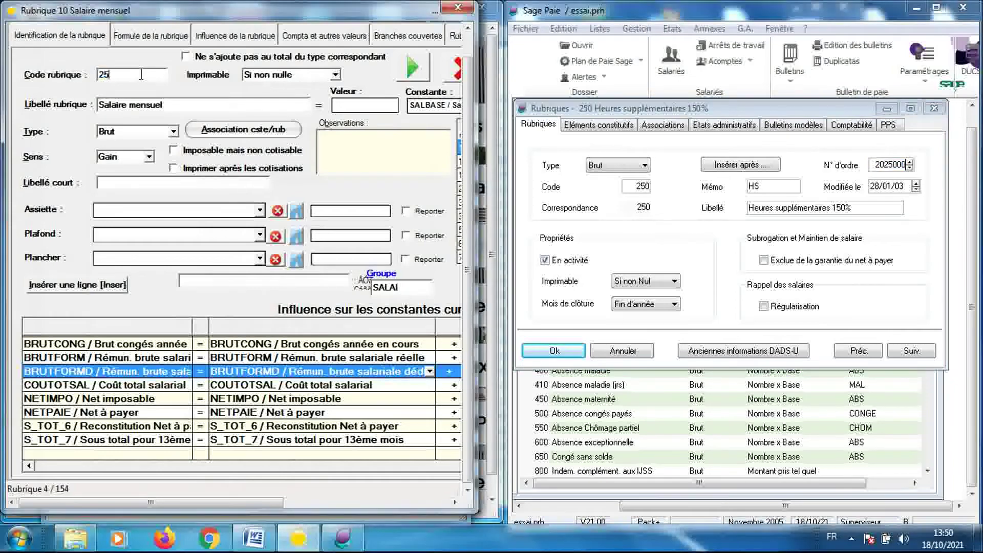
pyautogui.write('0')
pyautogui.press('Tab')
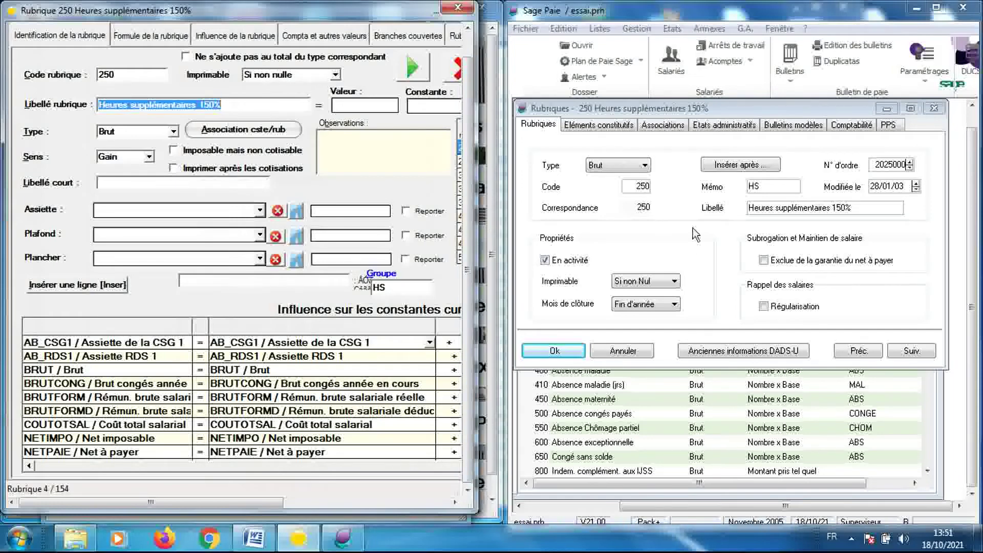
# Compare rubrique 250's formula elements in Sage and FULLPAIE, viewing the available formula structures in FULLPAIE without changing the selection.
pyautogui.click(616, 129)
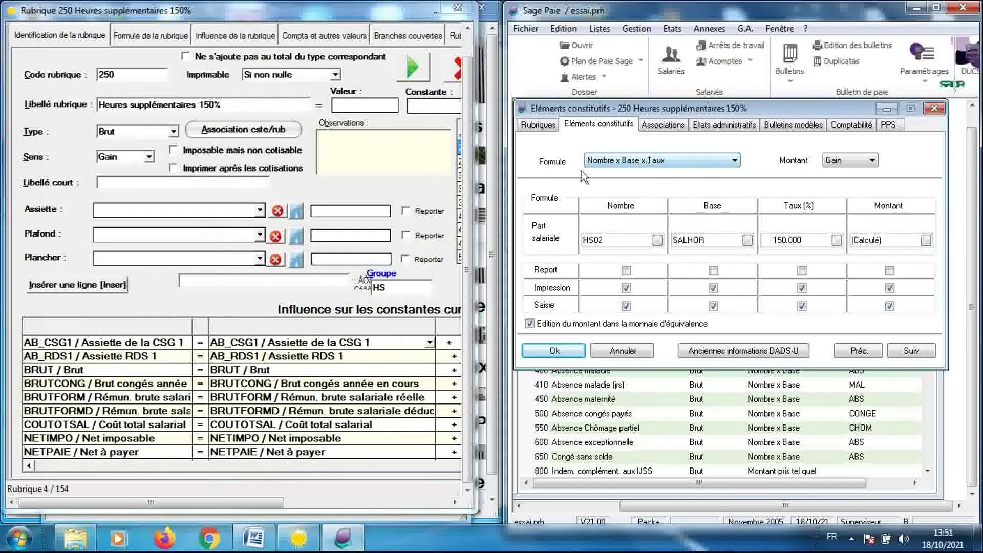
pyautogui.click(152, 37)
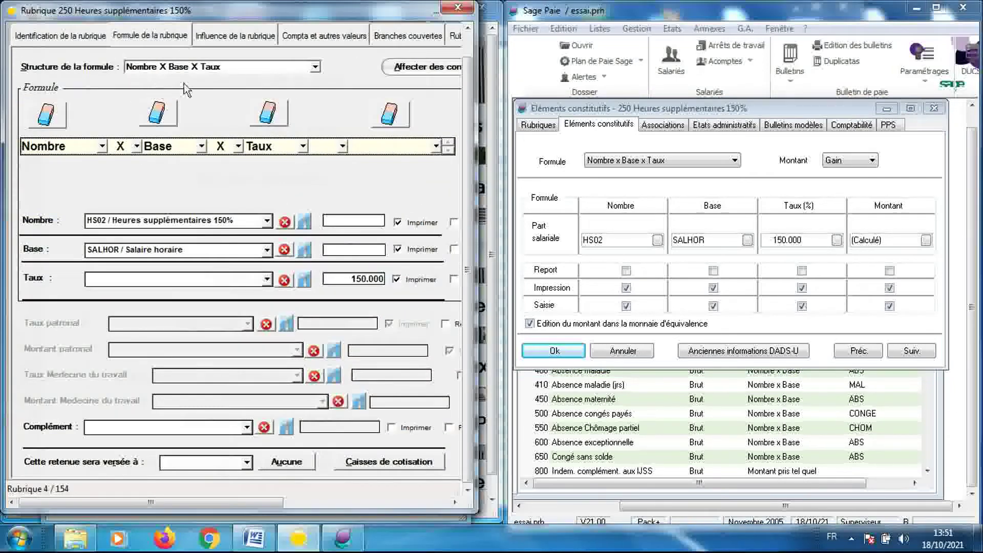
pyautogui.click(316, 68)
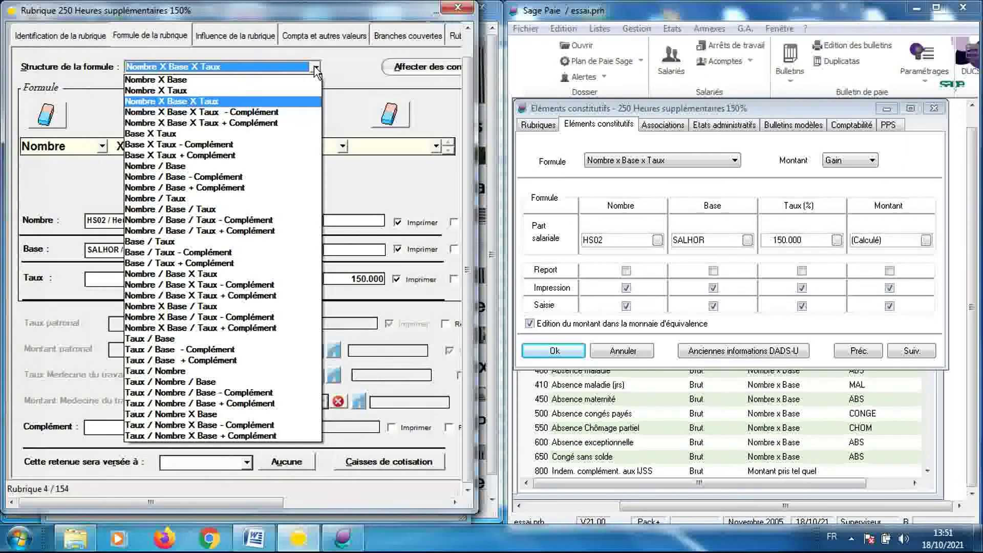
pyautogui.click(316, 68)
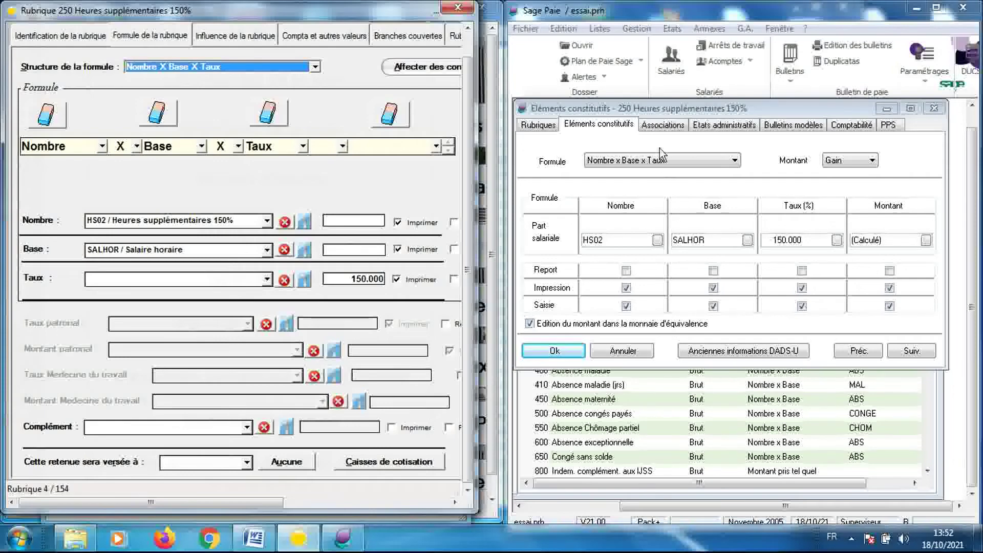
# Compare rubrique 250's Cumuls de paie associations in Sage with the matching influence entries on the constants in FULLPAIE.
pyautogui.click(661, 132)
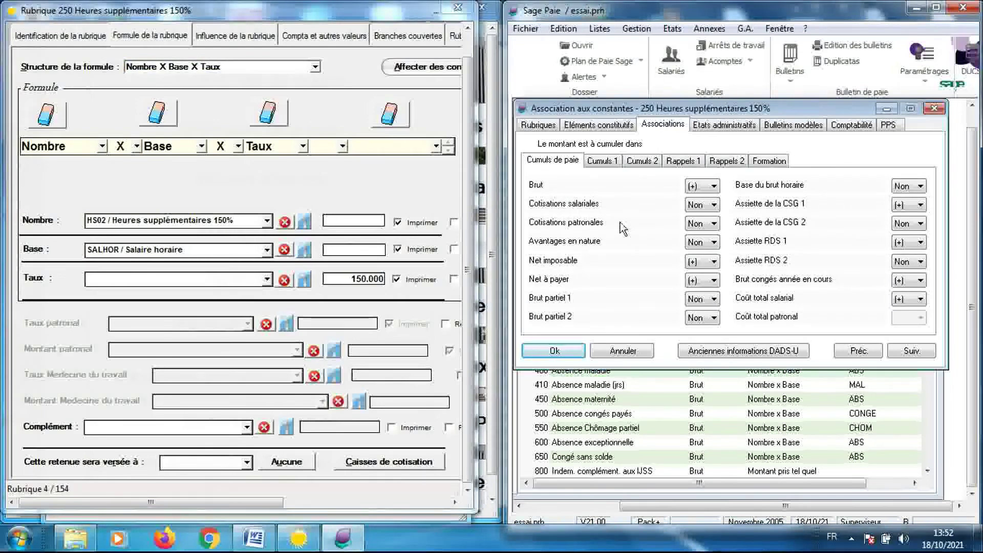
pyautogui.click(87, 41)
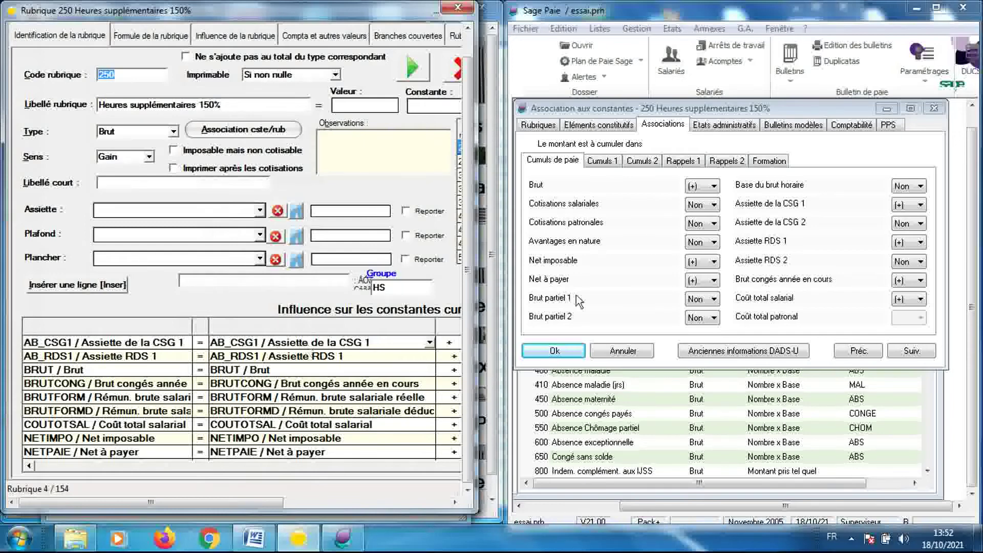
pyautogui.click(637, 187)
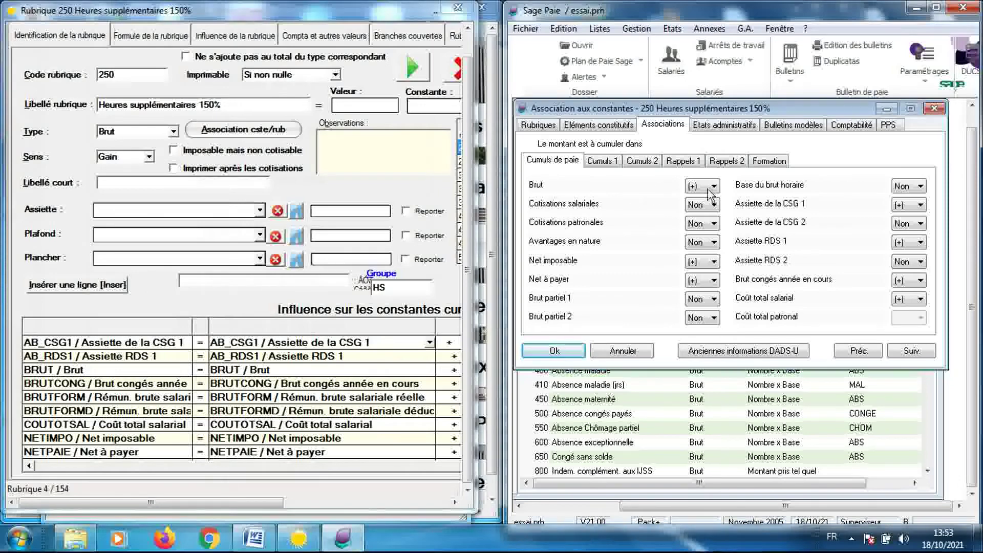
pyautogui.click(315, 371)
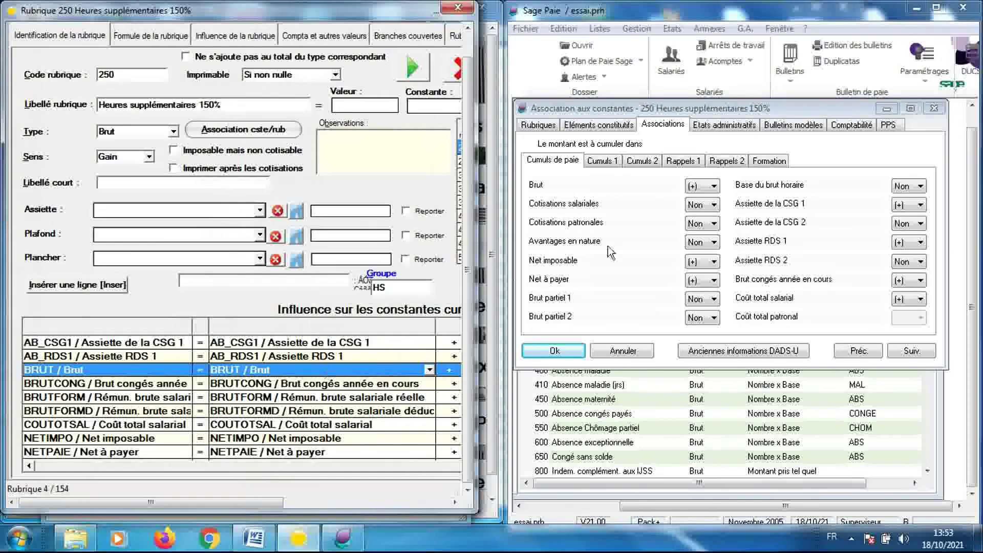
pyautogui.click(661, 268)
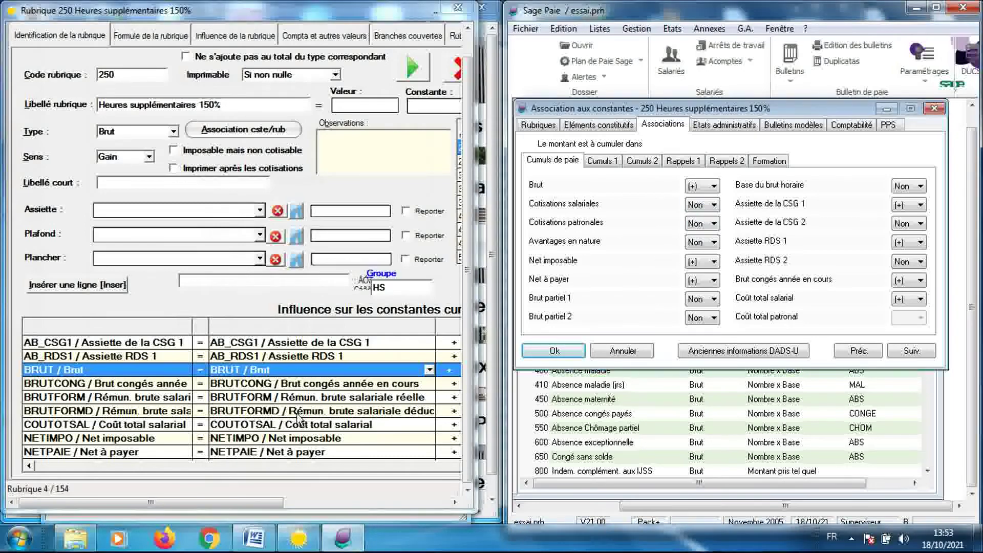
pyautogui.click(300, 439)
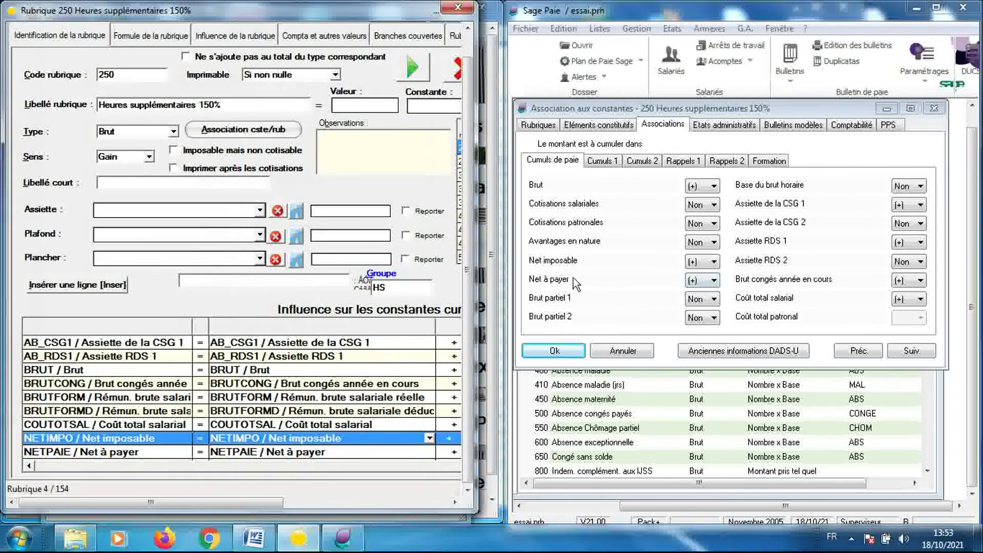
pyautogui.click(377, 453)
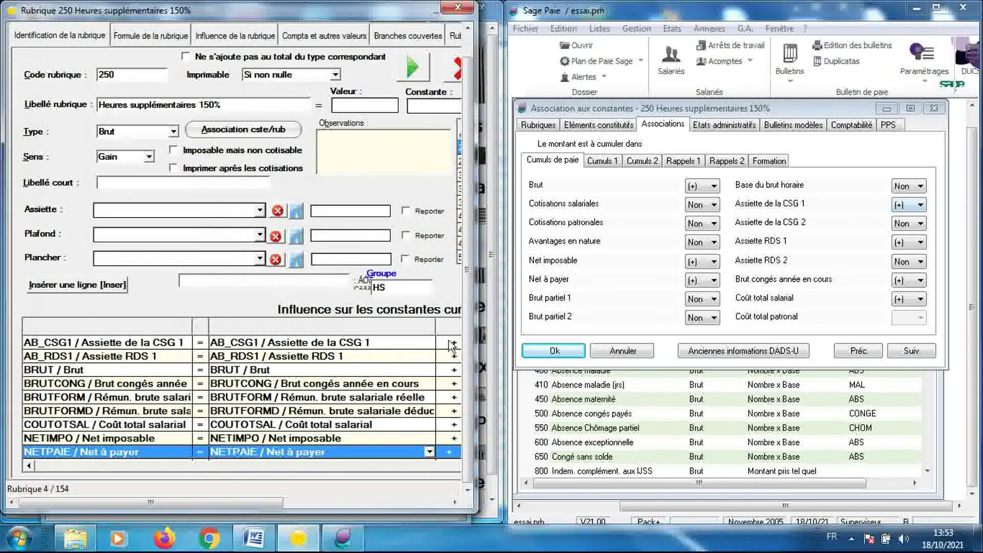
pyautogui.click(373, 345)
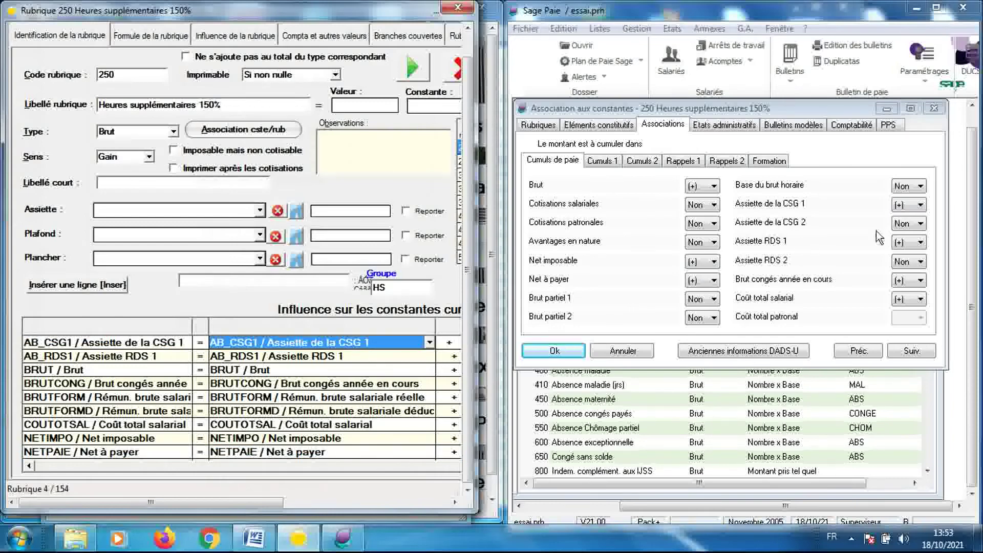
pyautogui.click(810, 251)
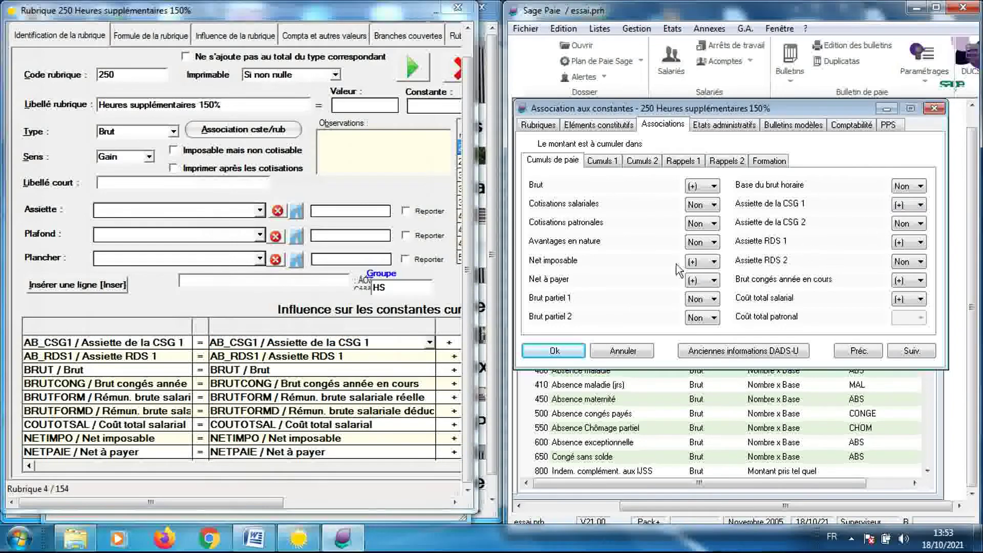
pyautogui.click(397, 361)
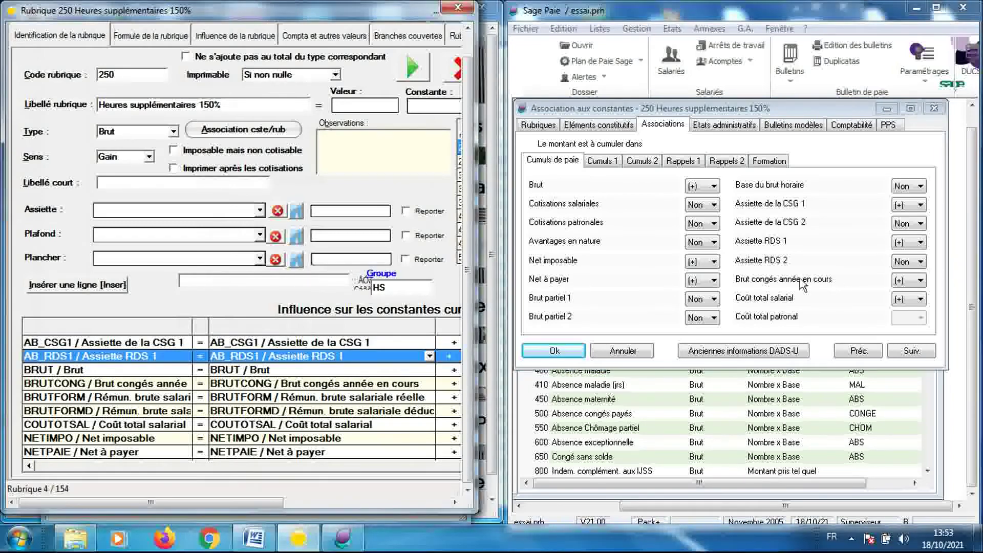
pyautogui.click(354, 390)
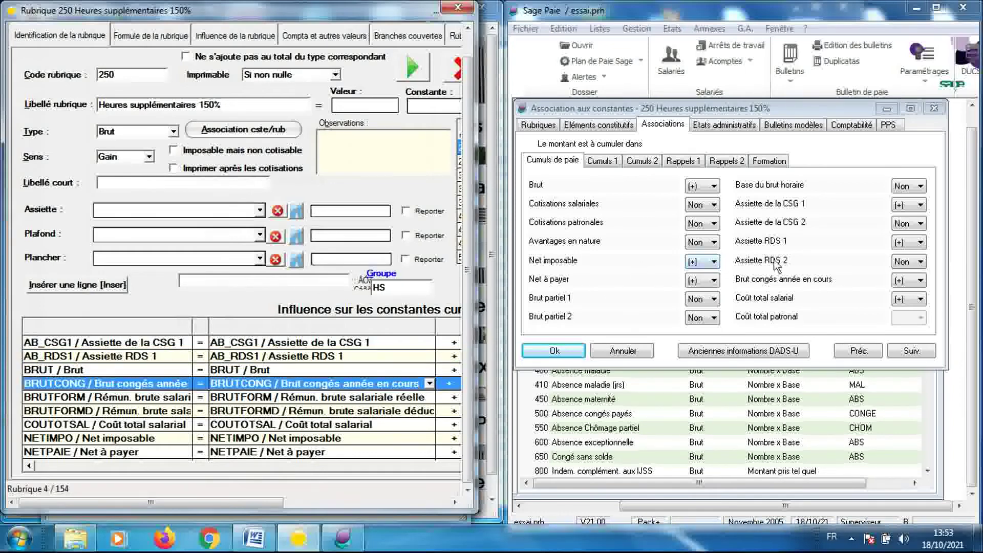
# Check rubrique 250's Cumuls 1 associations in Sage against FULLPAIE's S_TOT_6 Reconstitution Net à payer entry.
pyautogui.click(605, 161)
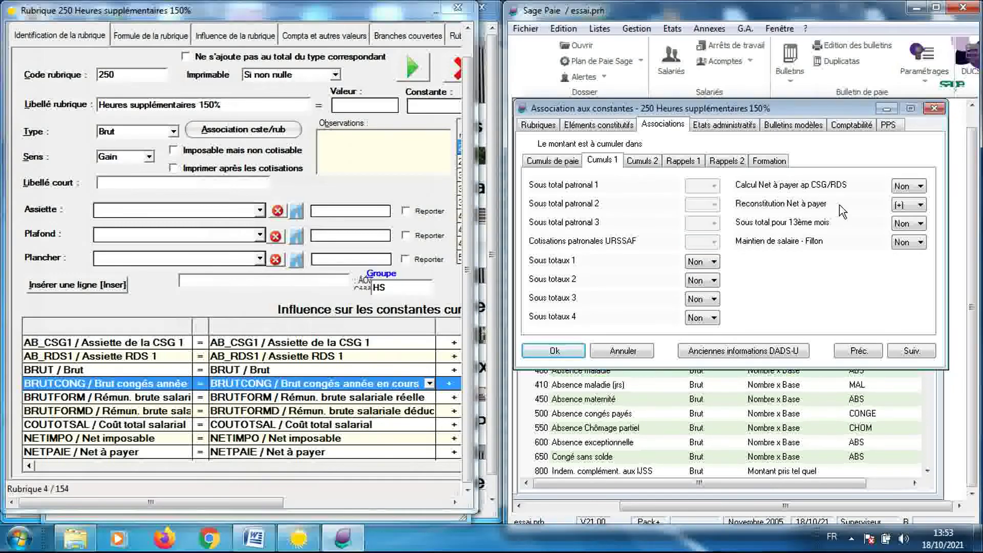
pyautogui.scroll(-2, 345, 382)
pyautogui.click(345, 382)
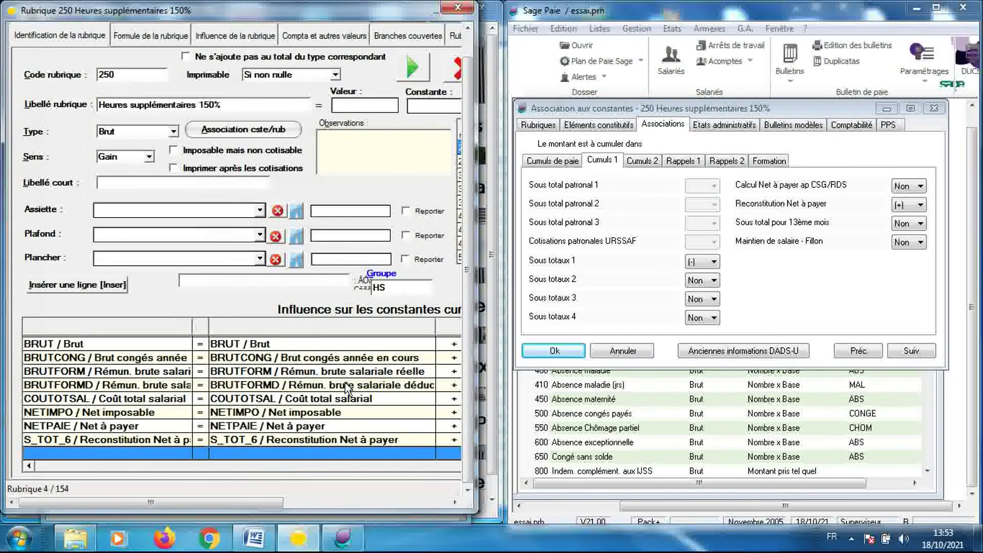
pyautogui.click(337, 436)
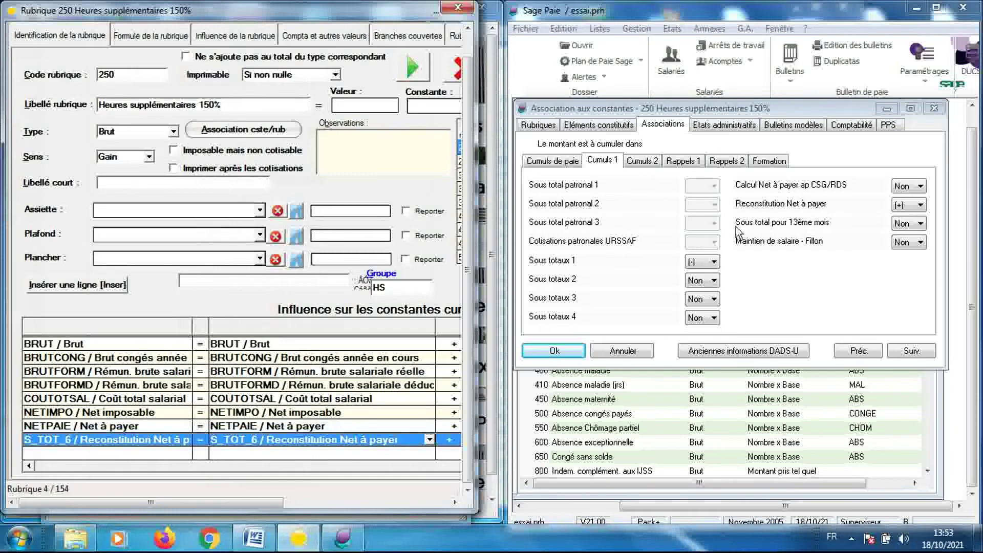
# Review rubrique 250's Cumuls 2, Rappels 1 and Rappels 2 associations in Sage.
pyautogui.click(653, 161)
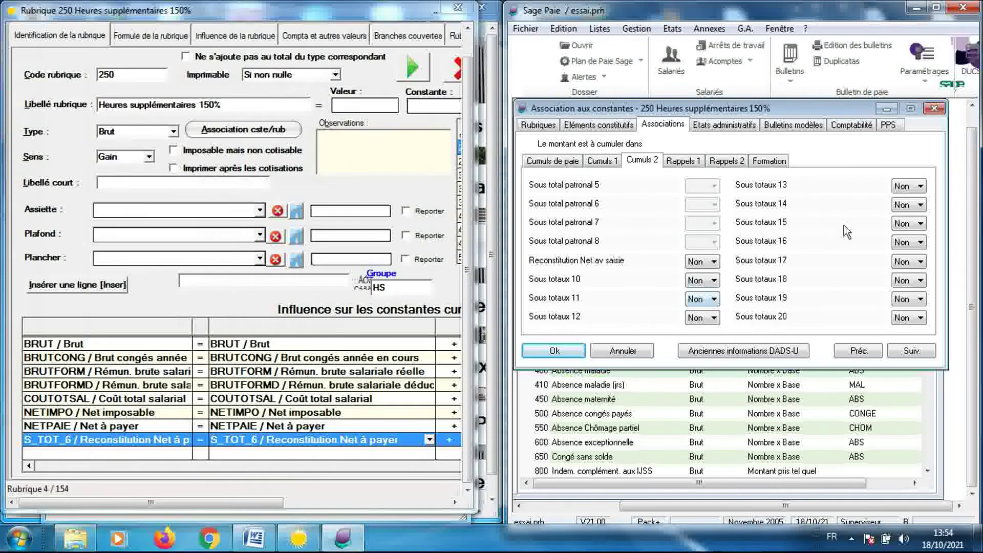
pyautogui.click(692, 162)
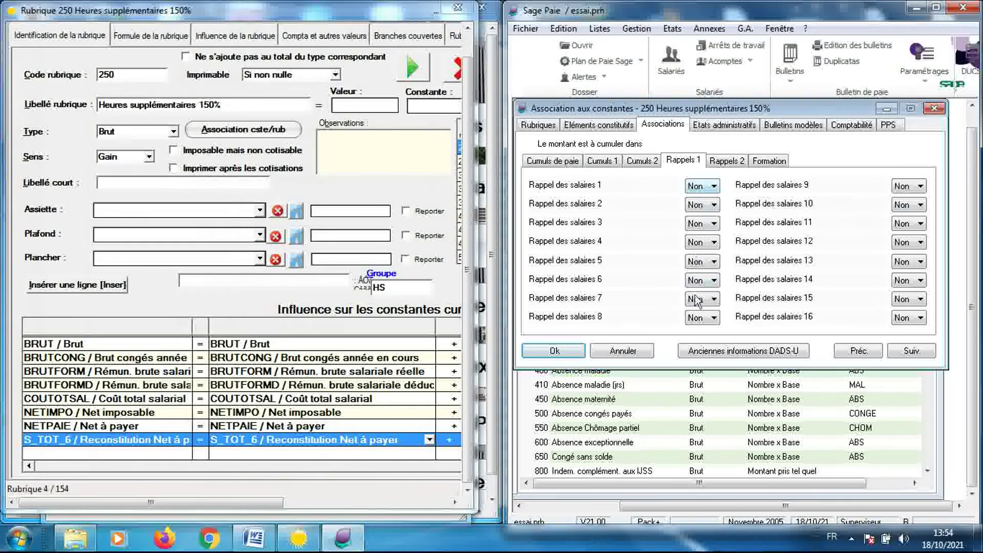
pyautogui.click(730, 163)
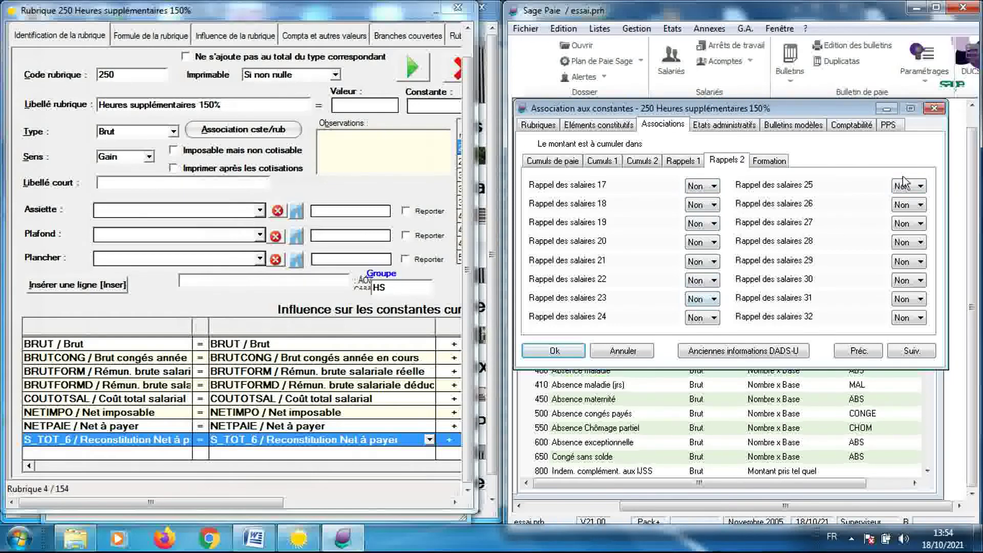
# Compare rubrique 250's Formation associations with FULLPAIE's BRUTFORM and BRUTFORMD entries, and close the Sage rubrique without saving modifications.
pyautogui.click(767, 162)
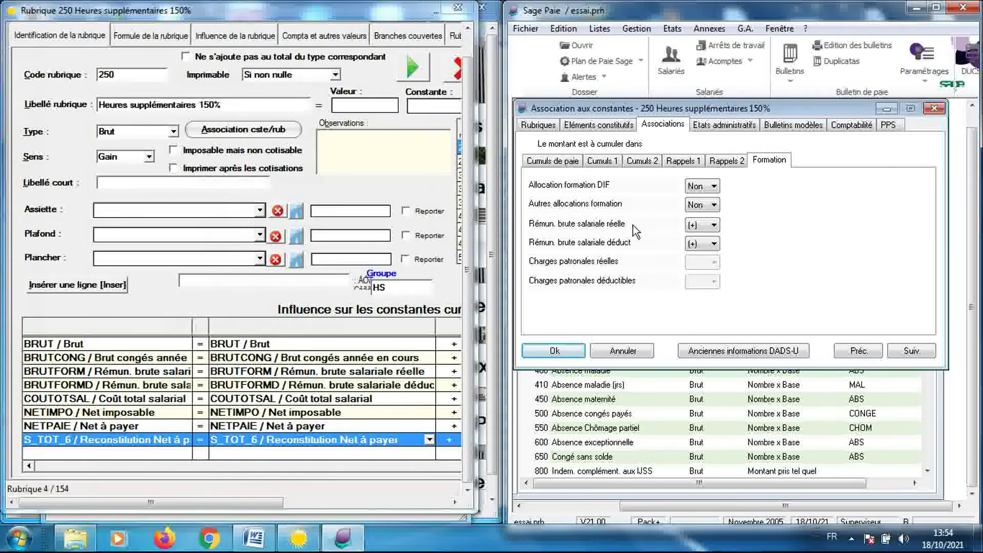
pyautogui.click(380, 375)
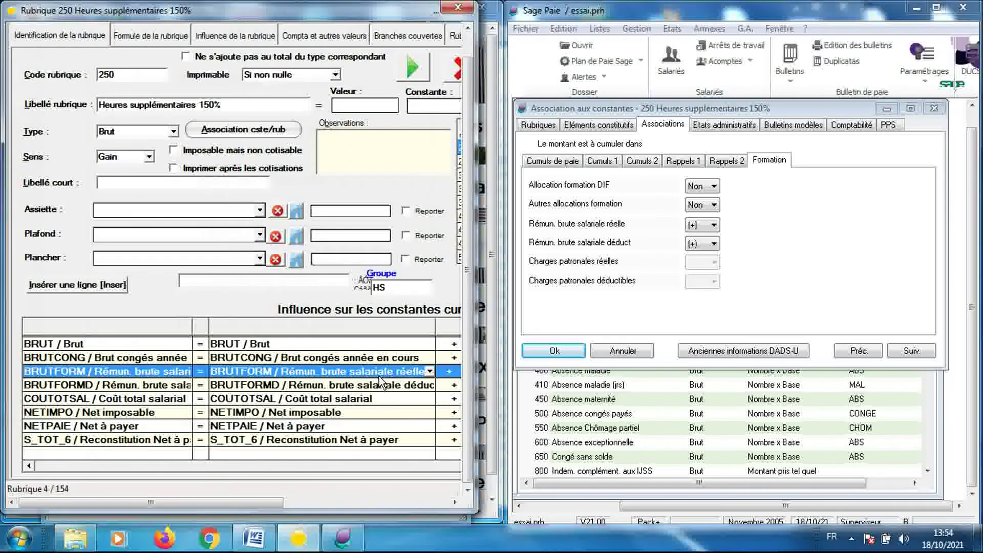
pyautogui.click(625, 250)
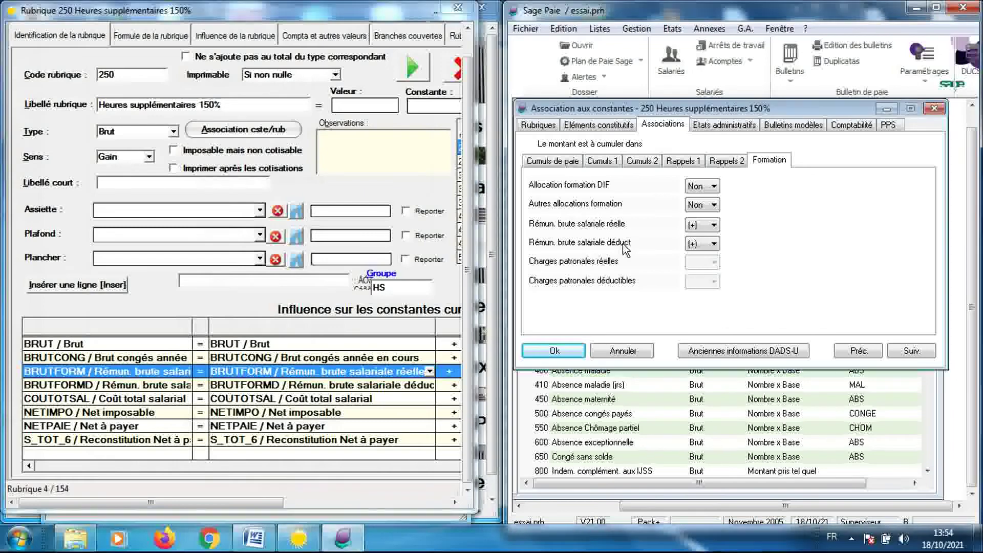
pyautogui.click(385, 389)
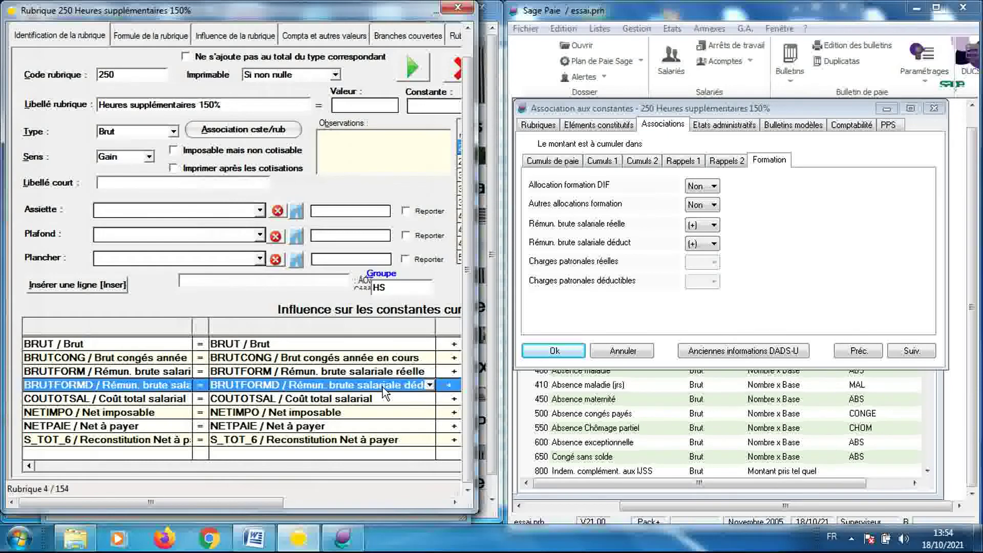
pyautogui.click(932, 109)
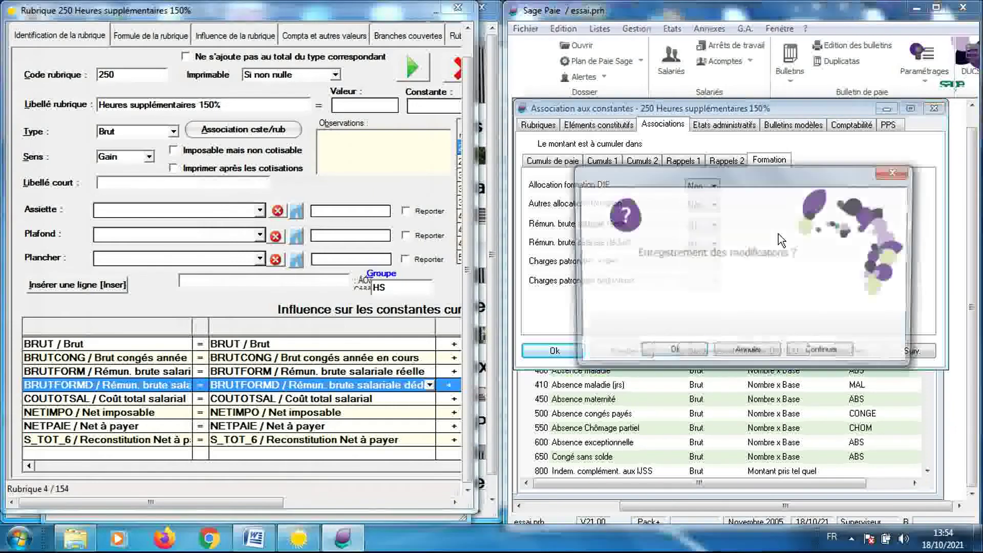
pyautogui.click(749, 354)
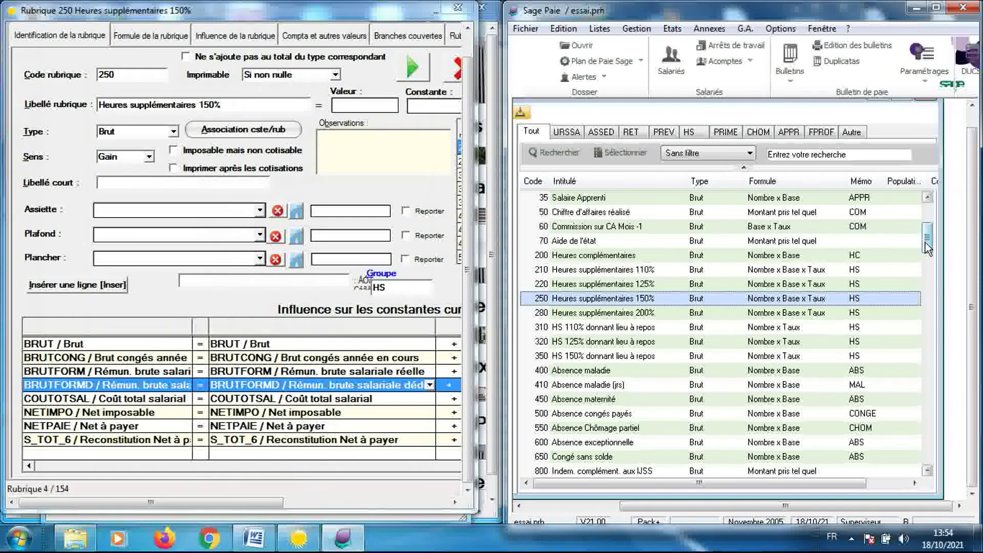
# Open rubrique 3850 URSSAF A.F. (>SMIC) from Sage's rubrique list.
pyautogui.moveTo(929, 248); pyautogui.dragTo(935, 332)
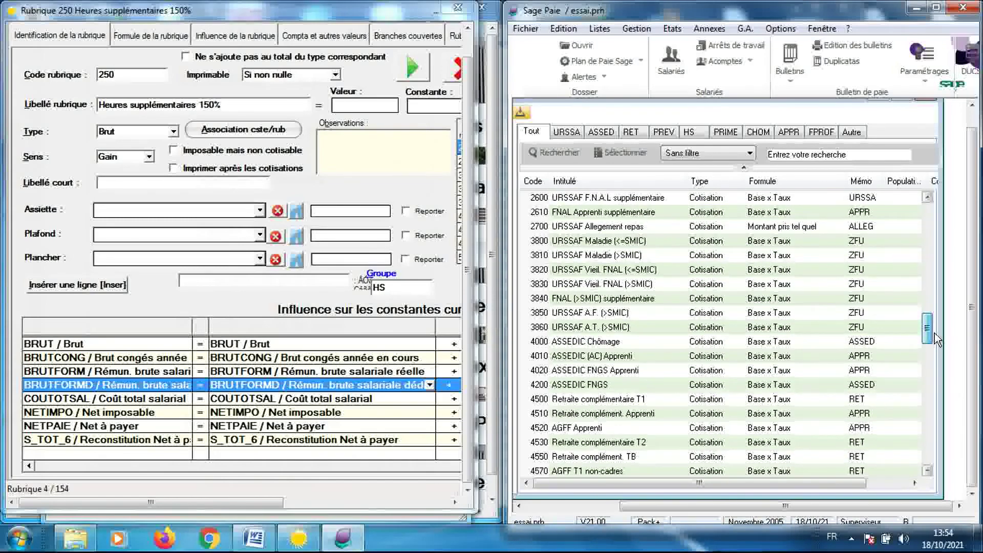
pyautogui.click(657, 312)
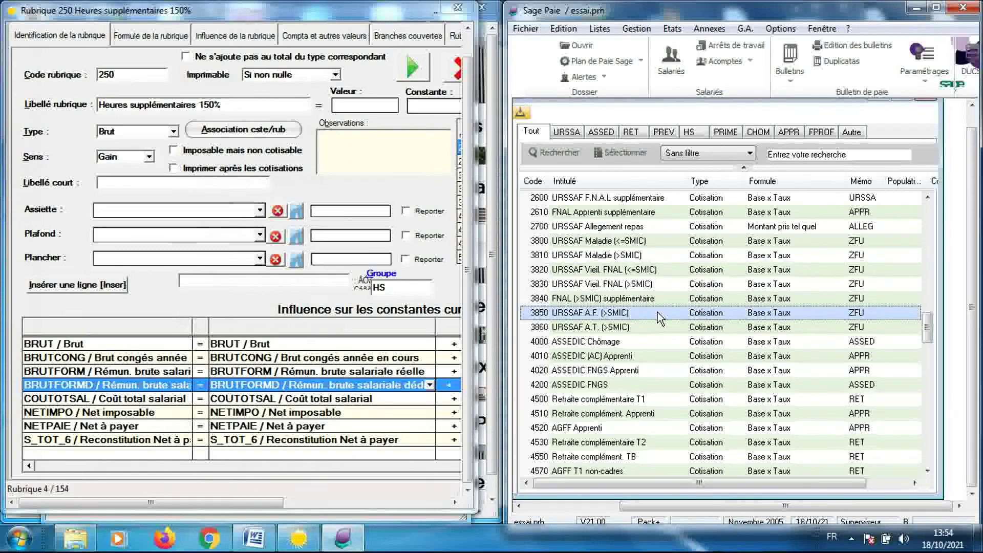
pyautogui.doubleClick(658, 312)
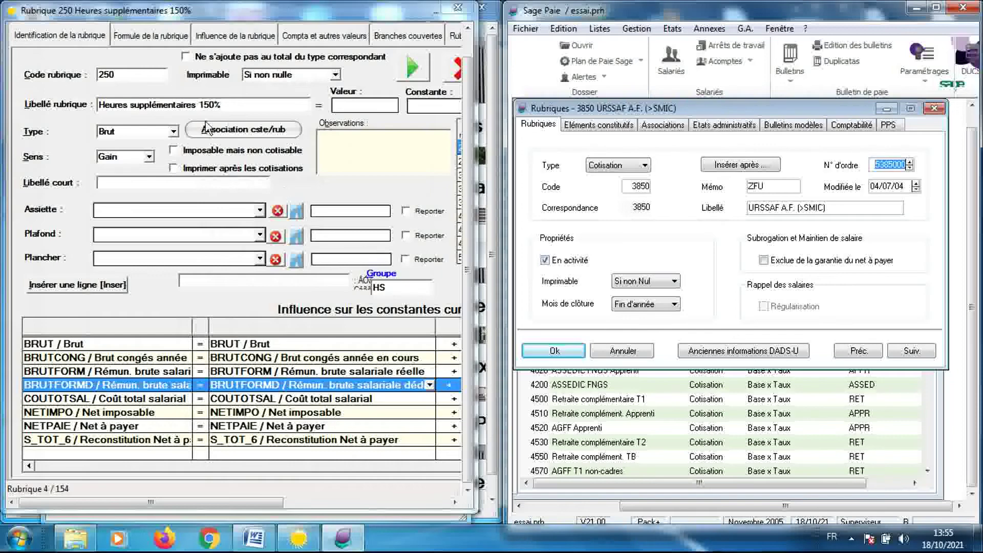
# Load the matching cotisation rubrique in FULLPAIE by setting the rubrique code to 3850.
pyautogui.click(152, 75)
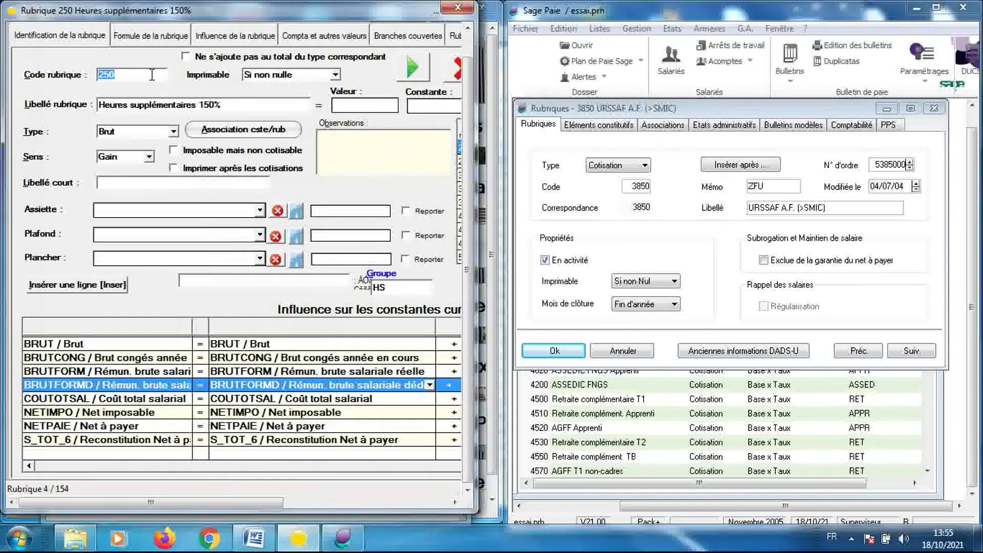
pyautogui.write('3850')
pyautogui.press('Return')
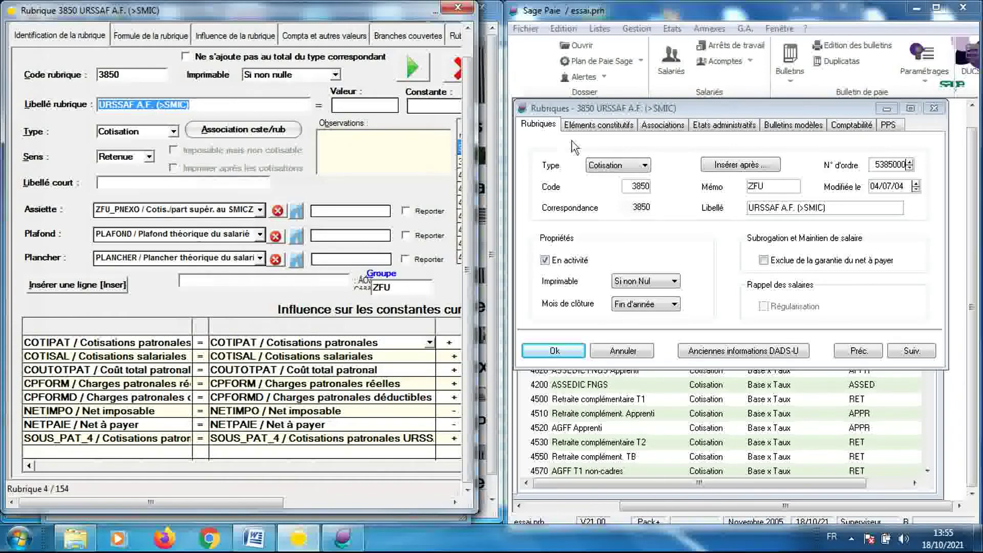
# Compare rubrique 3850's Base x Taux formula, base and salary and employer rates between Sage and FULLPAIE.
pyautogui.click(593, 126)
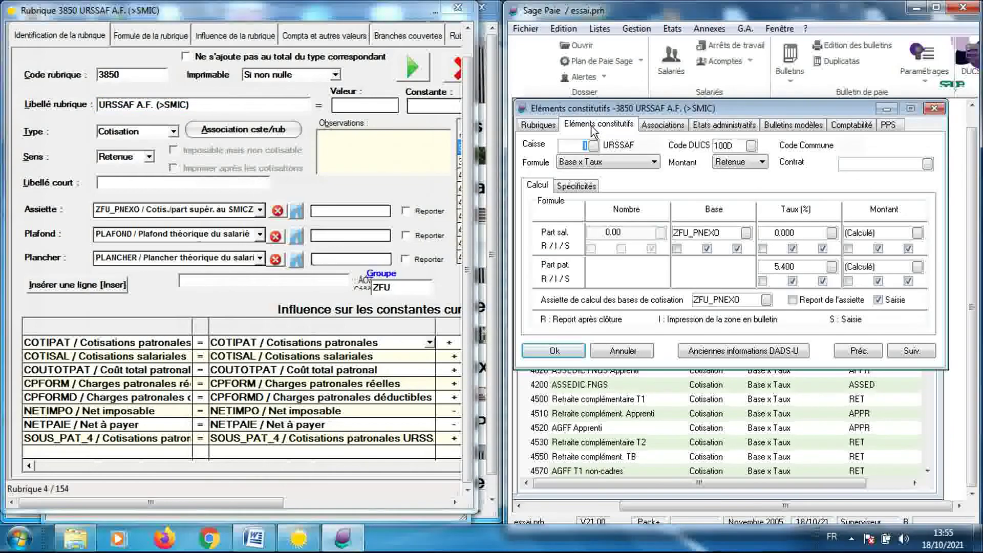
pyautogui.click(538, 126)
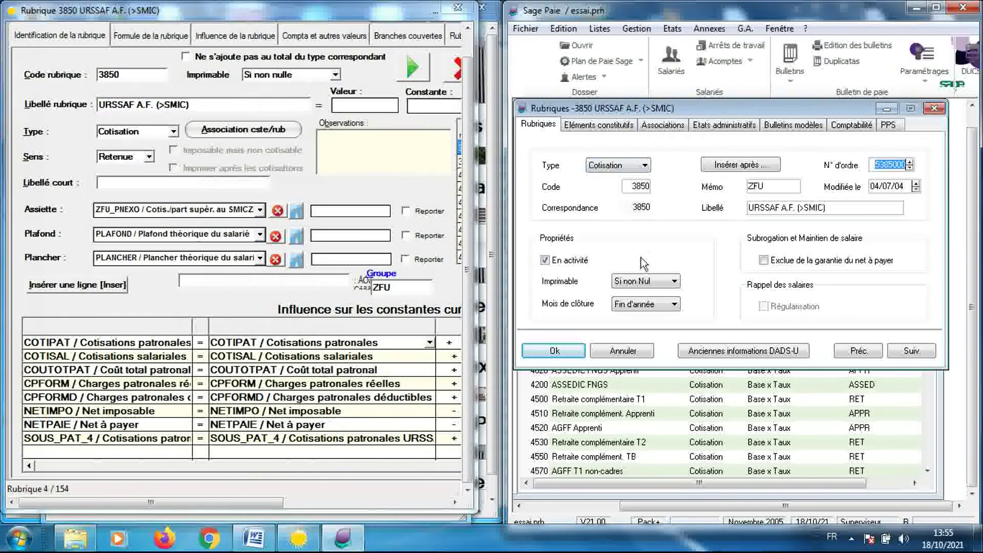
pyautogui.click(594, 128)
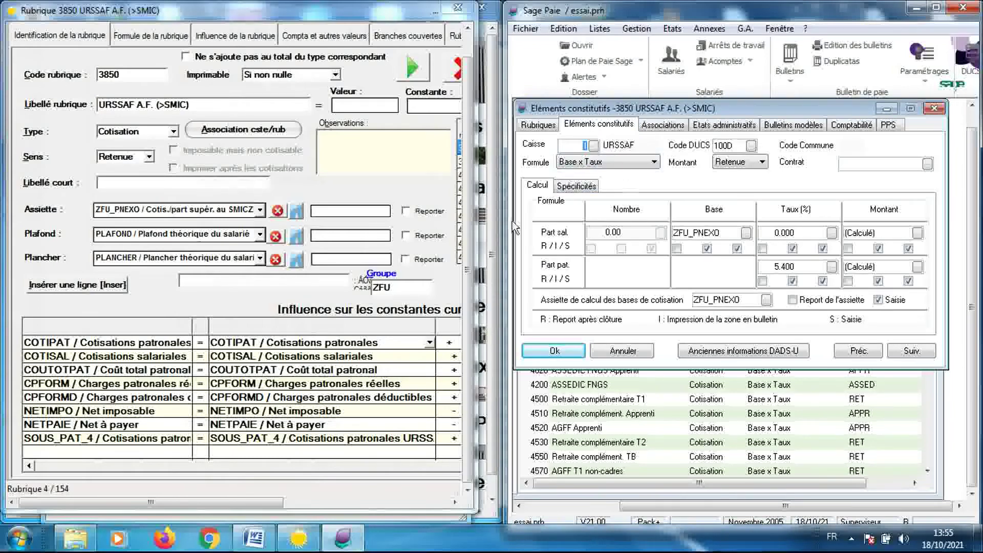
pyautogui.click(157, 41)
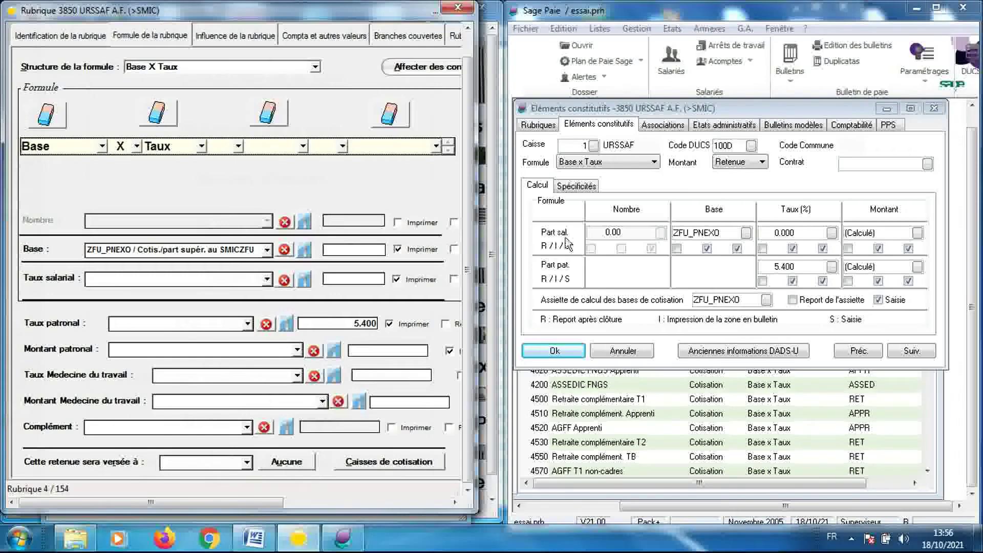
# Compare rubrique 3850's Cumuls de paie associations in Sage with FULLPAIE's COTISAL, COTIPAT, NETIMPO, NETPAIE and COUTOTPAT entries.
pyautogui.click(660, 125)
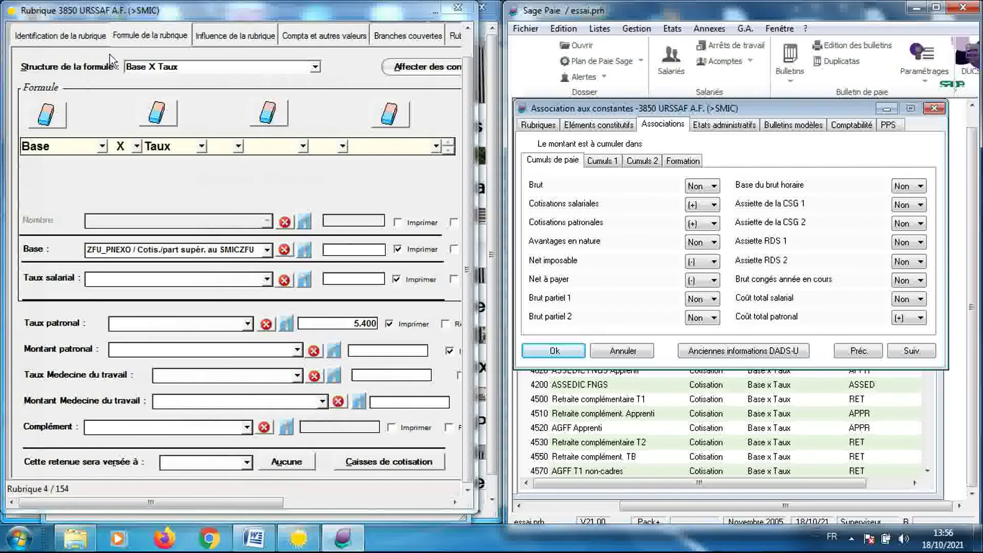
pyautogui.click(96, 35)
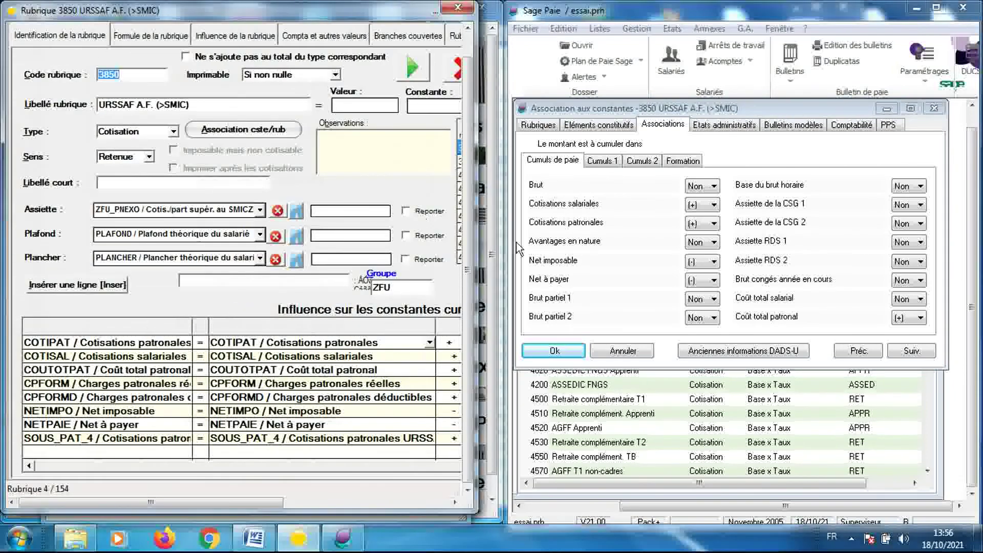
pyautogui.click(638, 205)
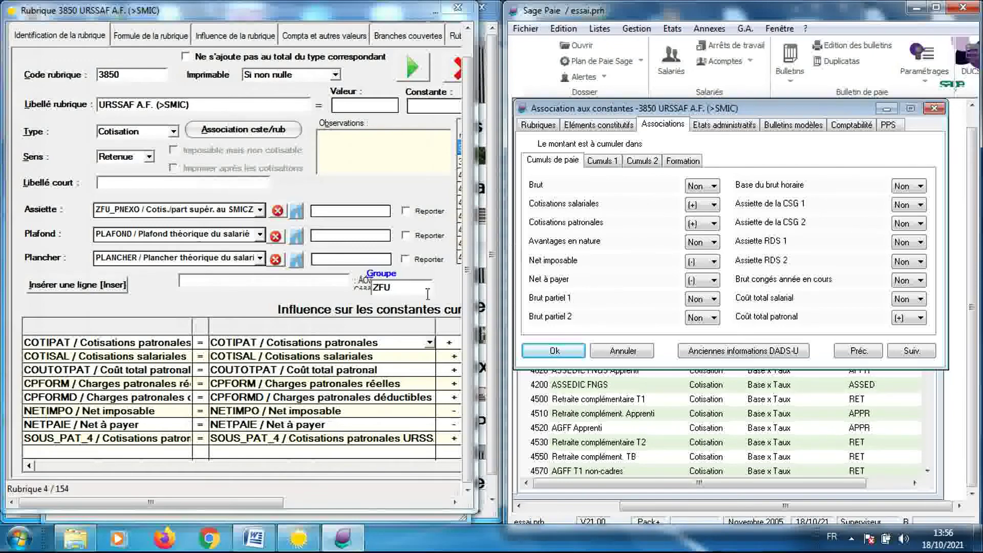
pyautogui.click(374, 357)
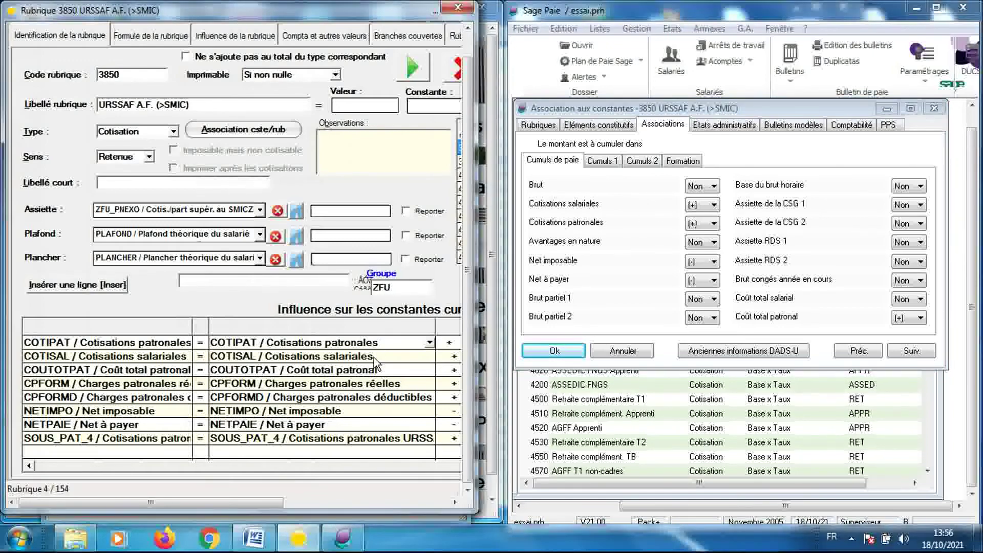
pyautogui.click(374, 358)
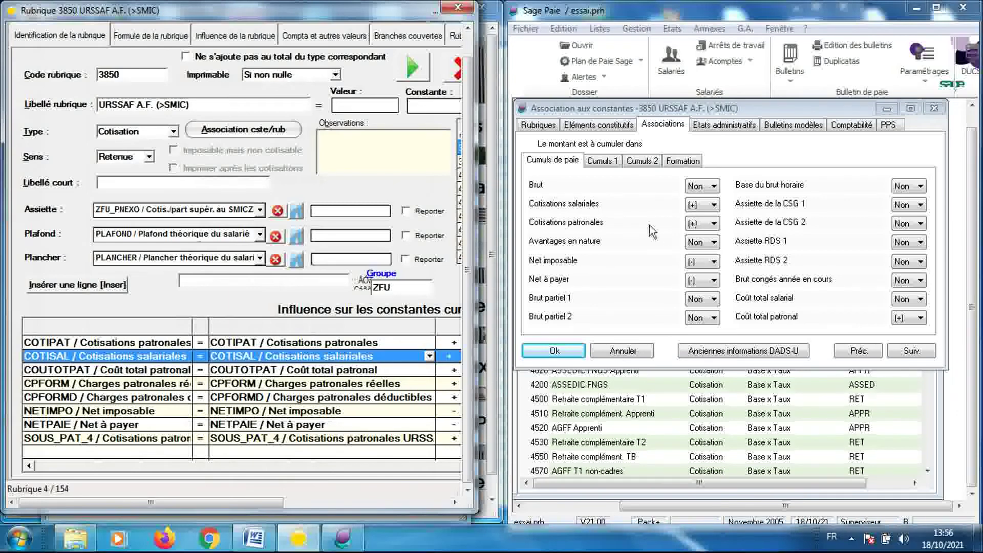
pyautogui.click(396, 343)
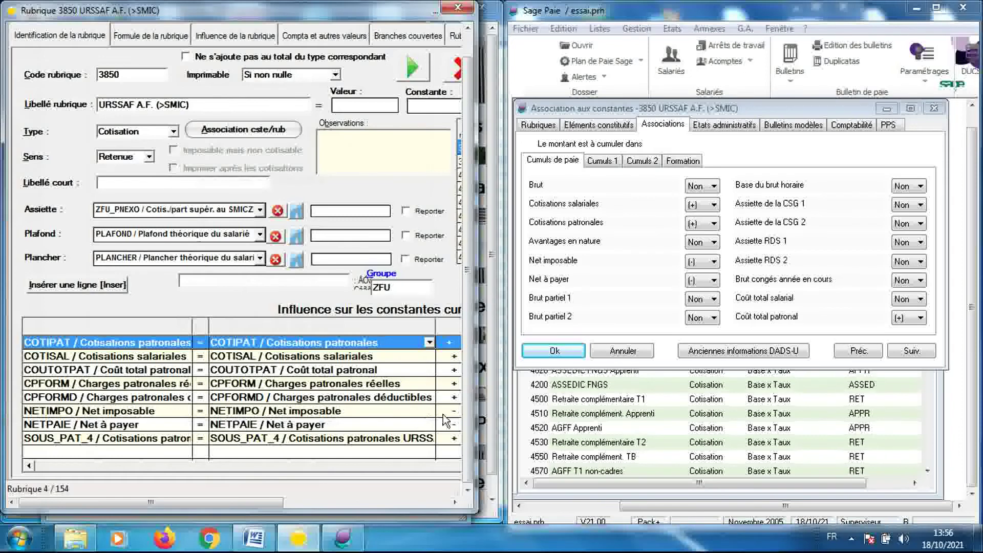
pyautogui.click(417, 412)
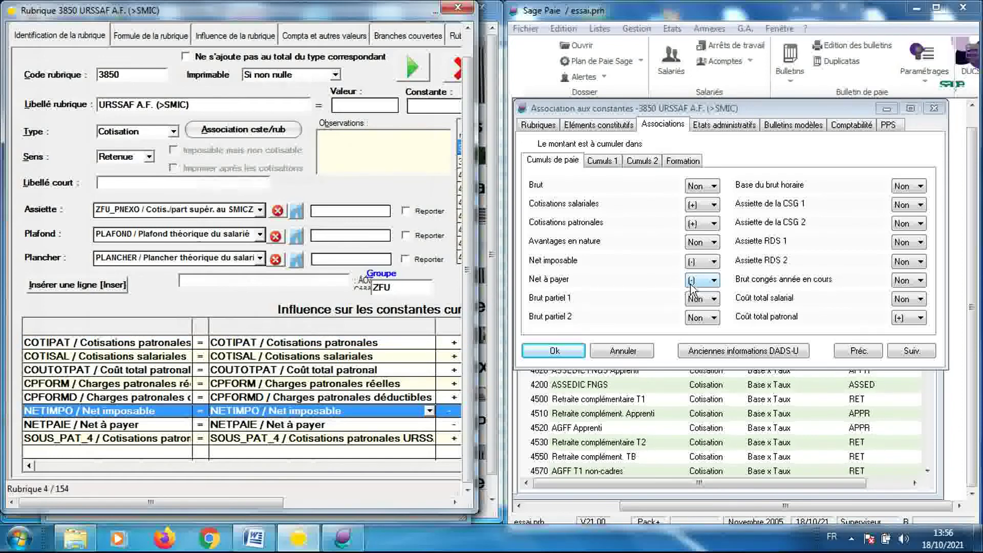
pyautogui.click(385, 424)
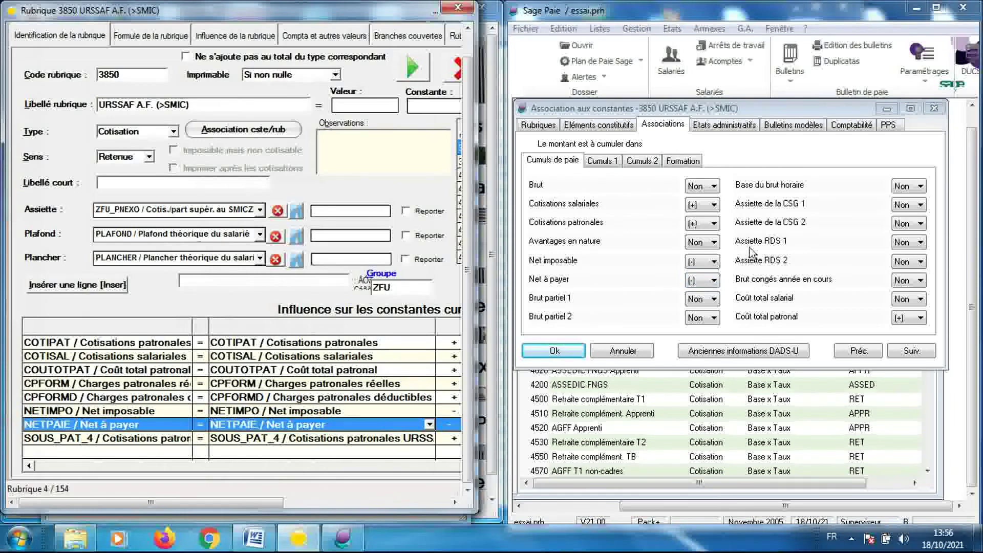
pyautogui.click(830, 324)
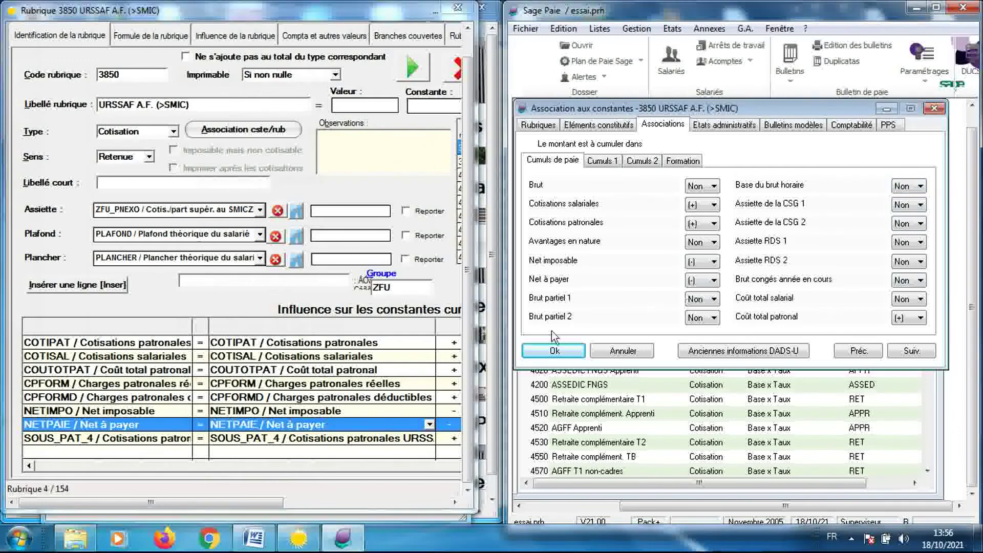
pyautogui.click(375, 371)
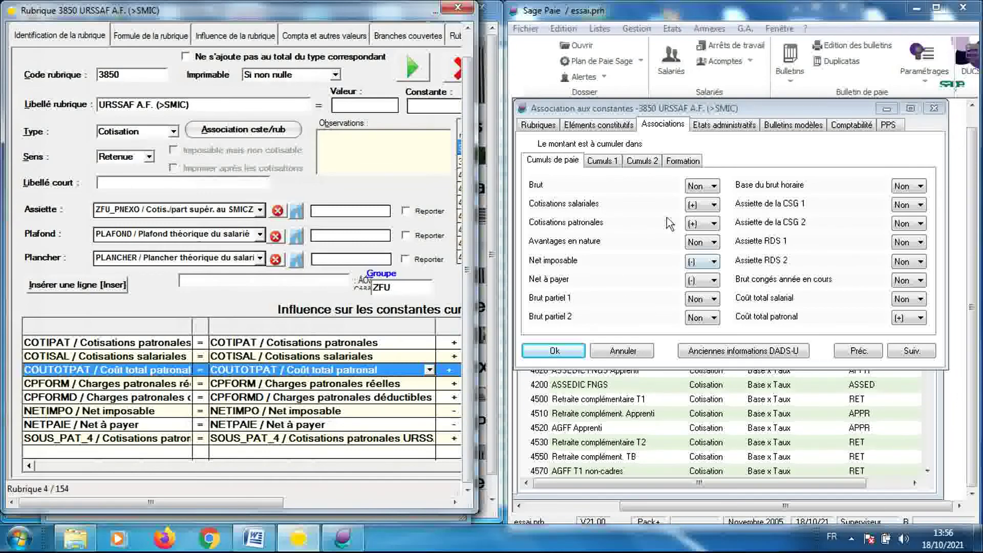
# Check rubrique 3850's Cumuls 1 and Cumuls 2 associations in Sage against FULLPAIE's SOUS_PAT_4 entry.
pyautogui.click(611, 164)
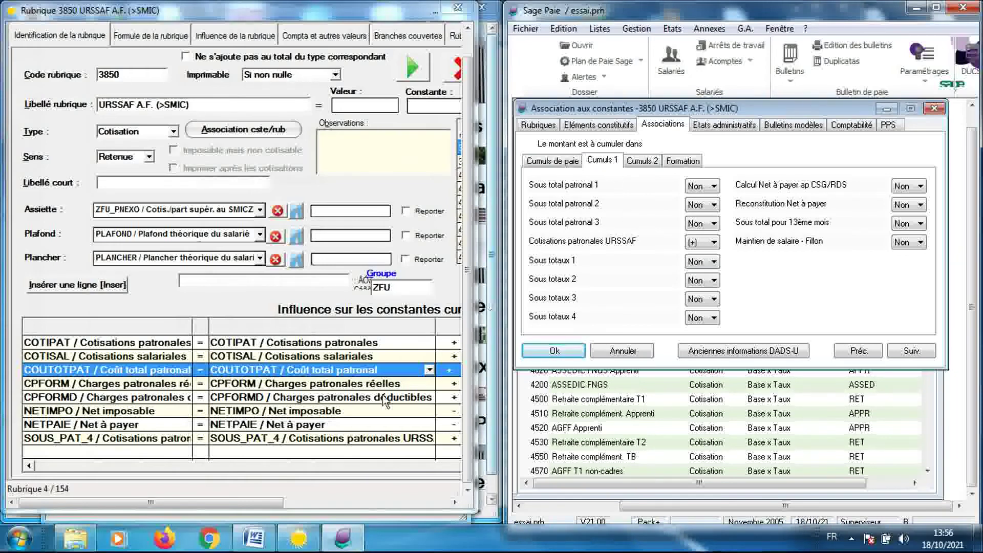
pyautogui.click(341, 441)
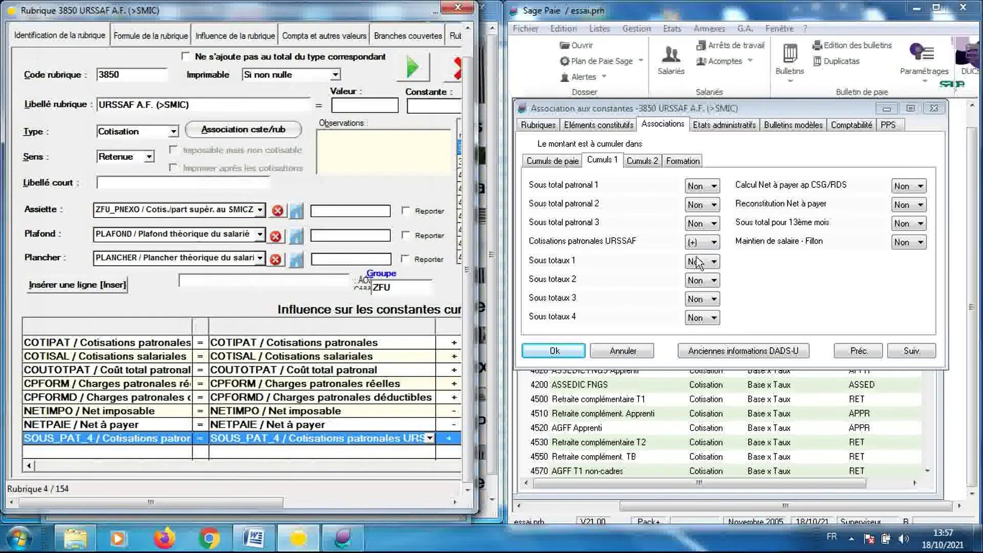
pyautogui.click(649, 166)
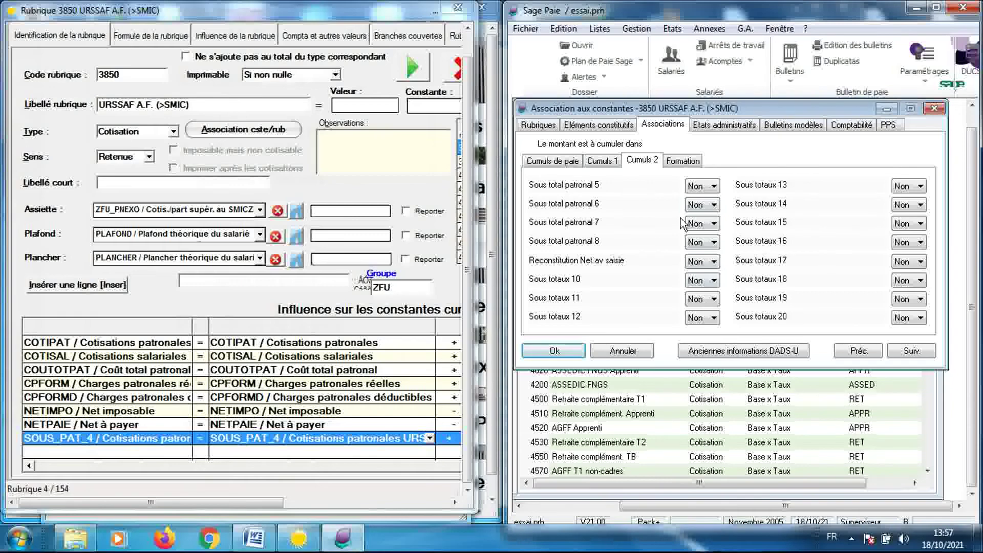
# Compare rubrique 3850's Formation associations with FULLPAIE's CPFORM and CPFORMD entries, close the Sage rubrique and return to FULLPAIE.
pyautogui.click(681, 164)
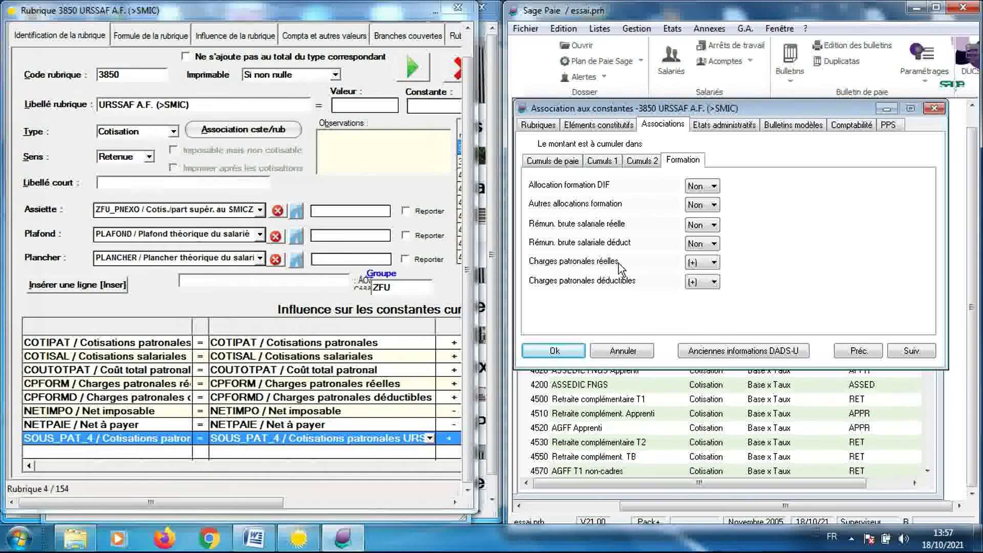
pyautogui.click(357, 387)
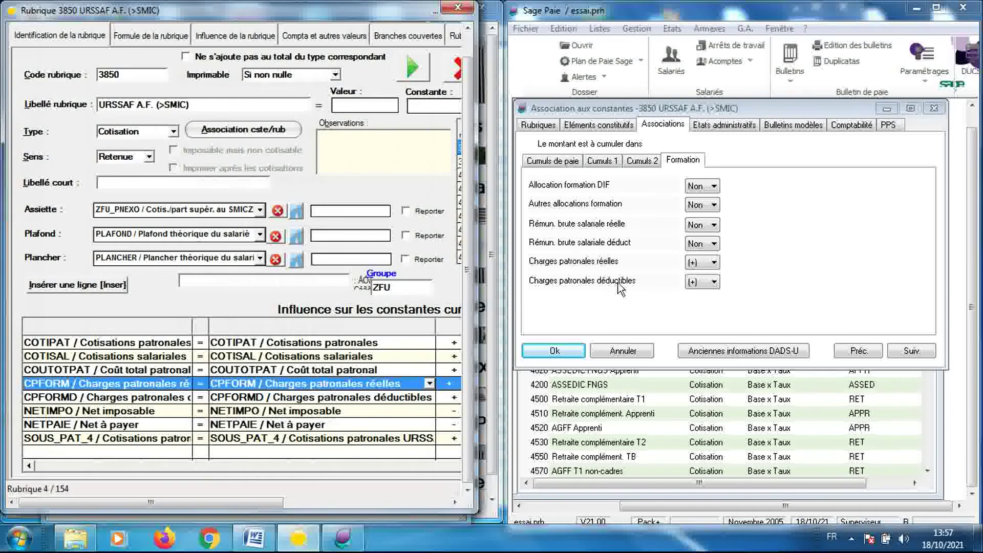
pyautogui.click(342, 402)
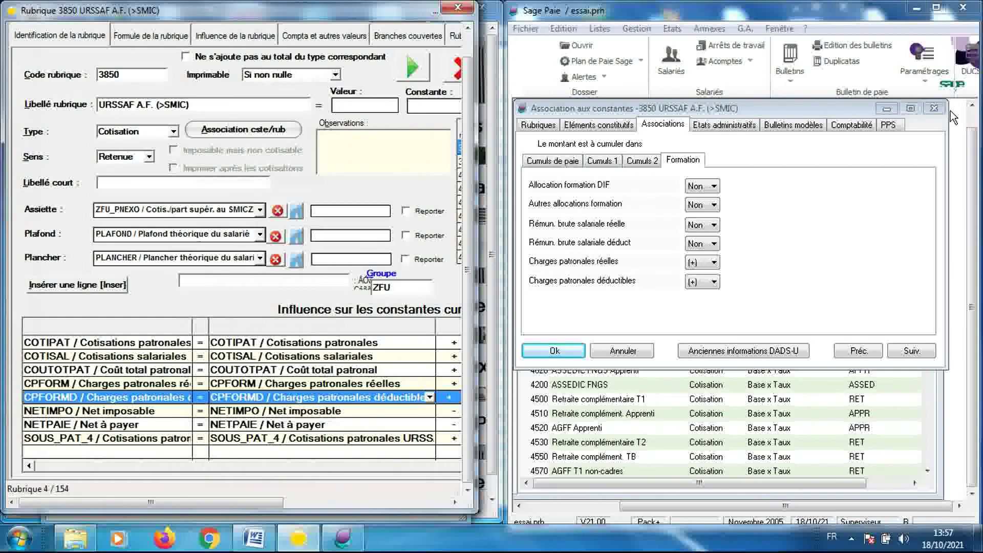
pyautogui.click(935, 109)
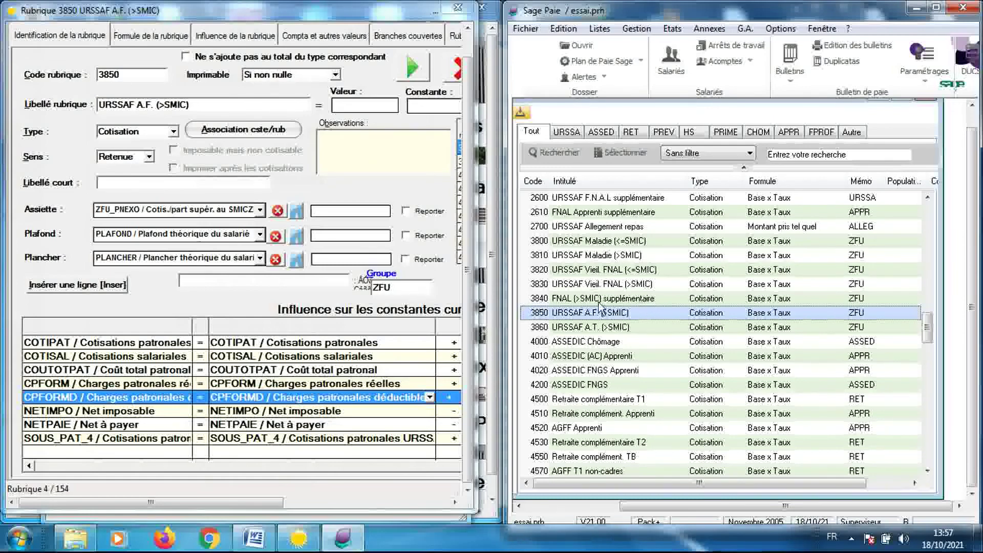
pyautogui.click(241, 304)
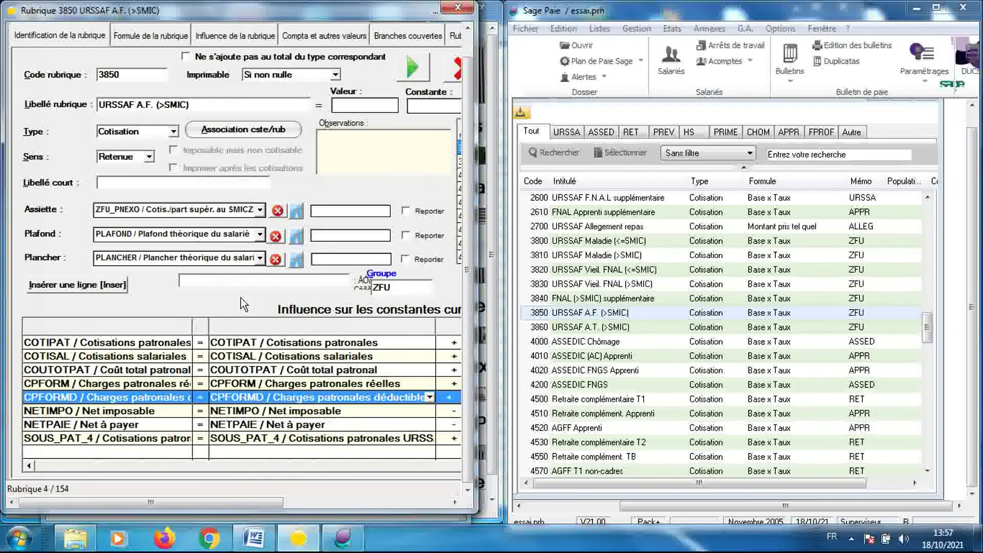